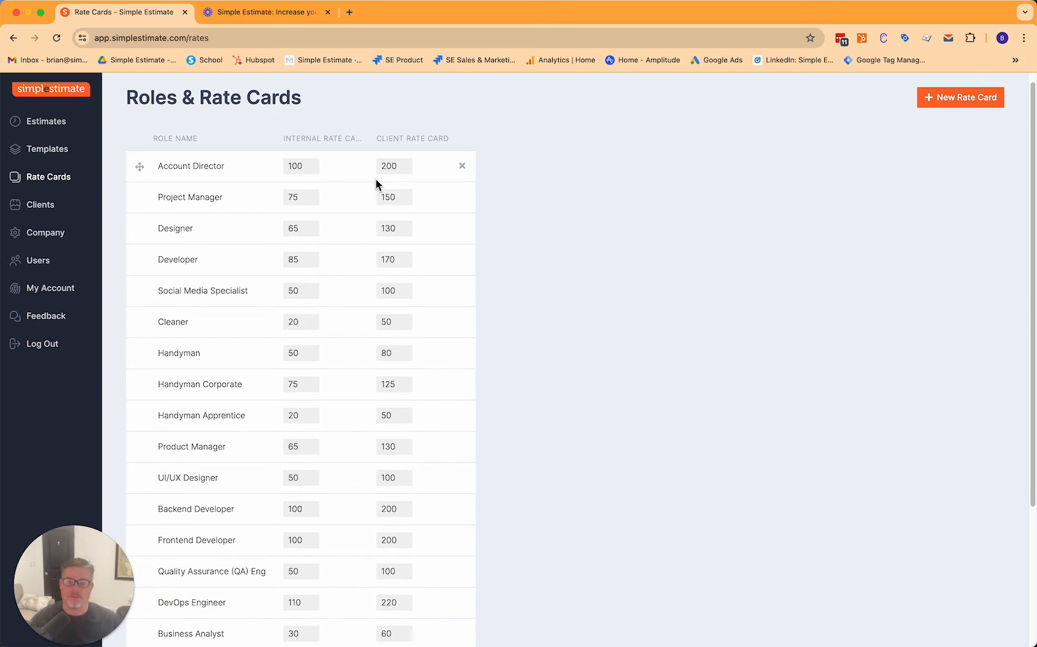
Open the Website Redesign estimate from the estimates list.
click(53, 125)
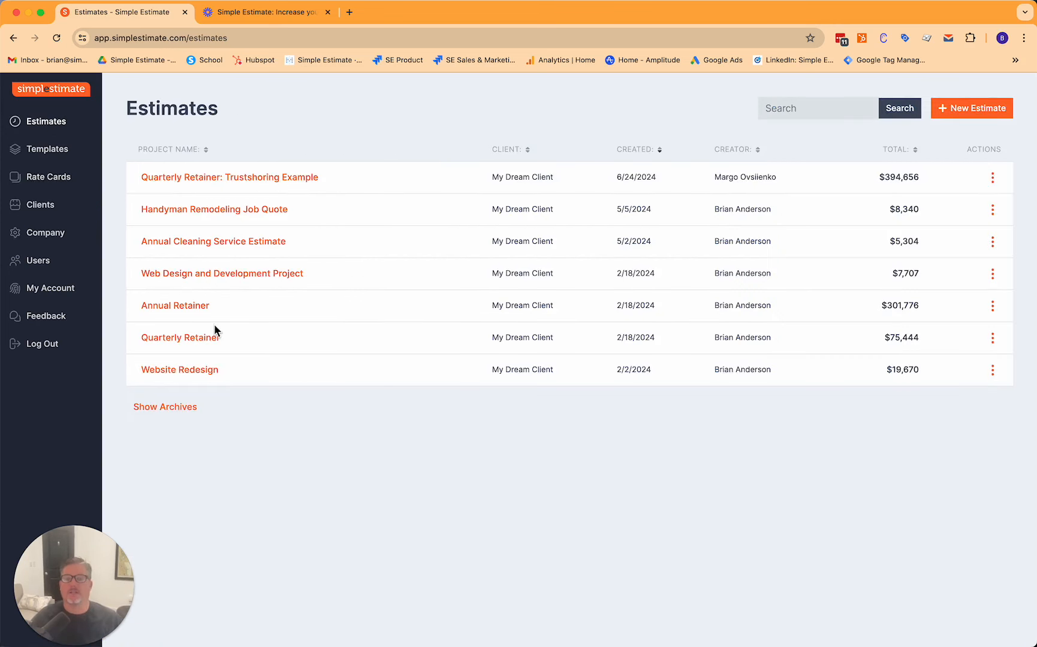
click(198, 371)
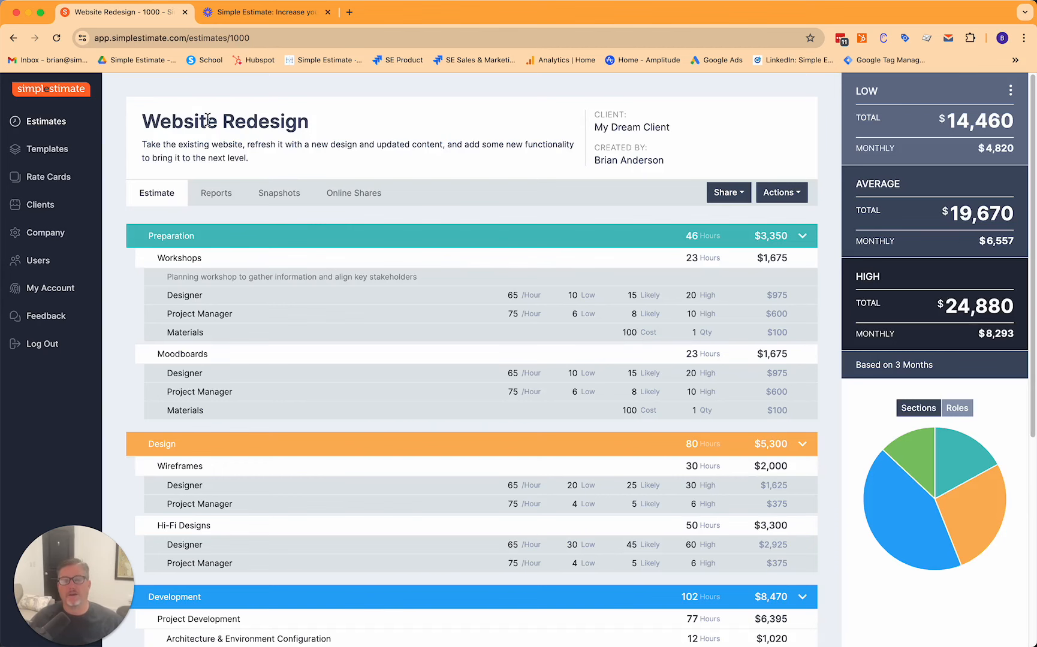
Open the estimate details form and browse the client list, then cancel without saving.
click(781, 192)
click(755, 218)
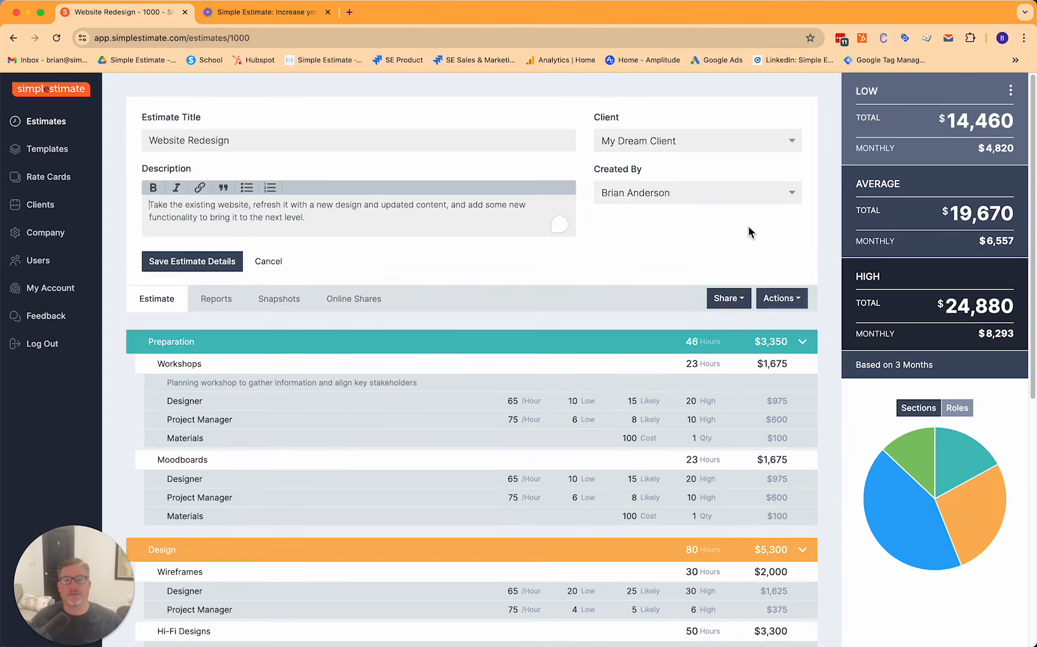
click(619, 137)
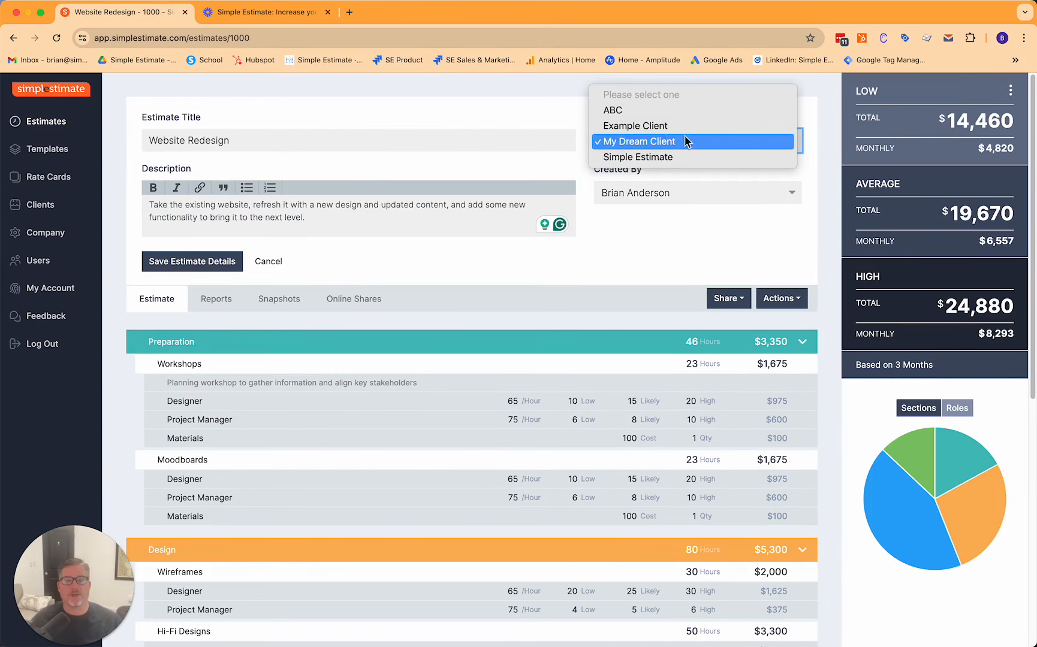
click(677, 235)
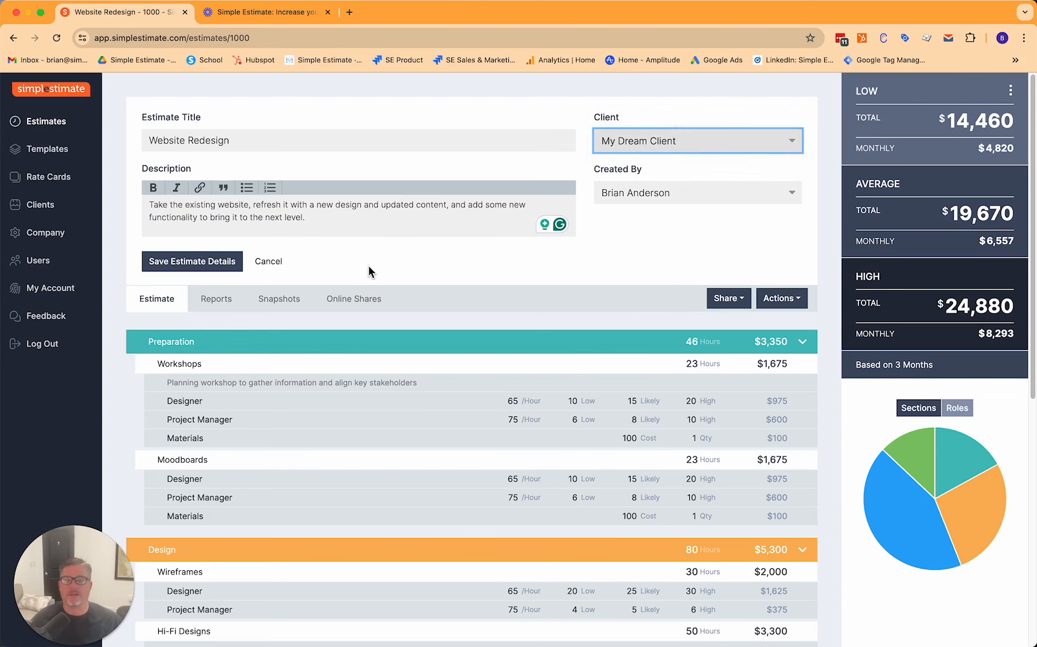
click(273, 261)
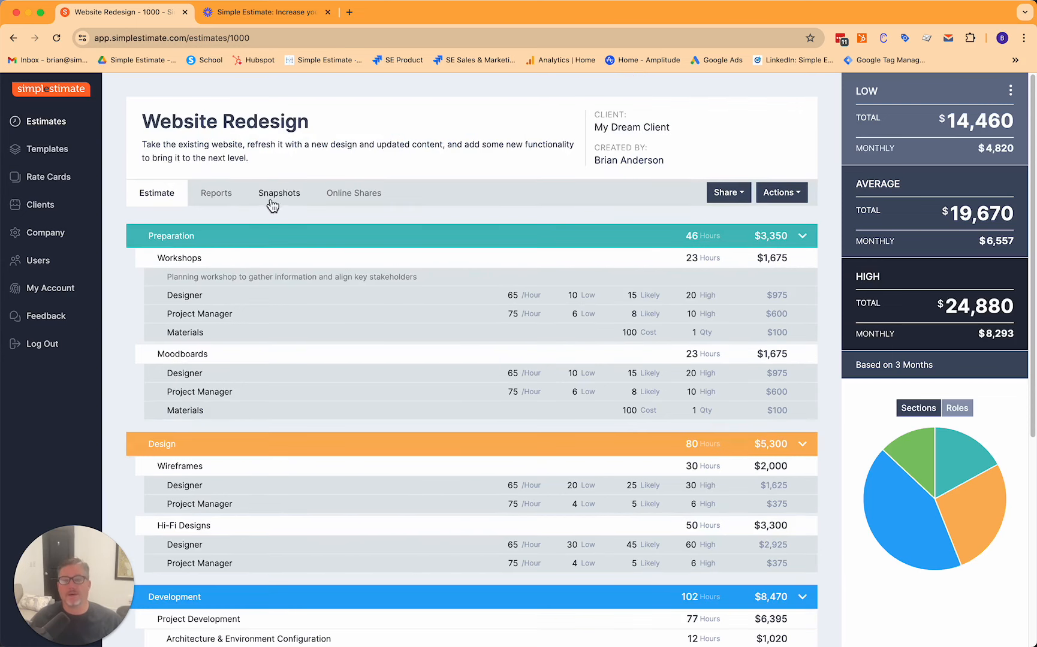
Add a task to the Preparation section, drag it to the top as a new section, then delete it.
mouse_move(297, 237)
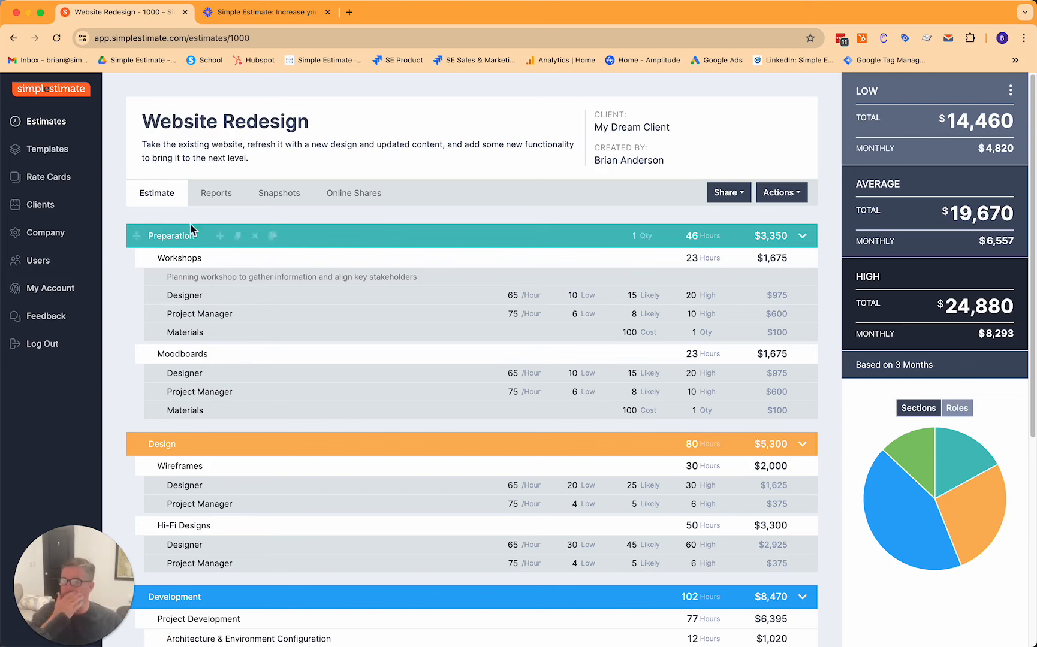
mouse_move(228, 233)
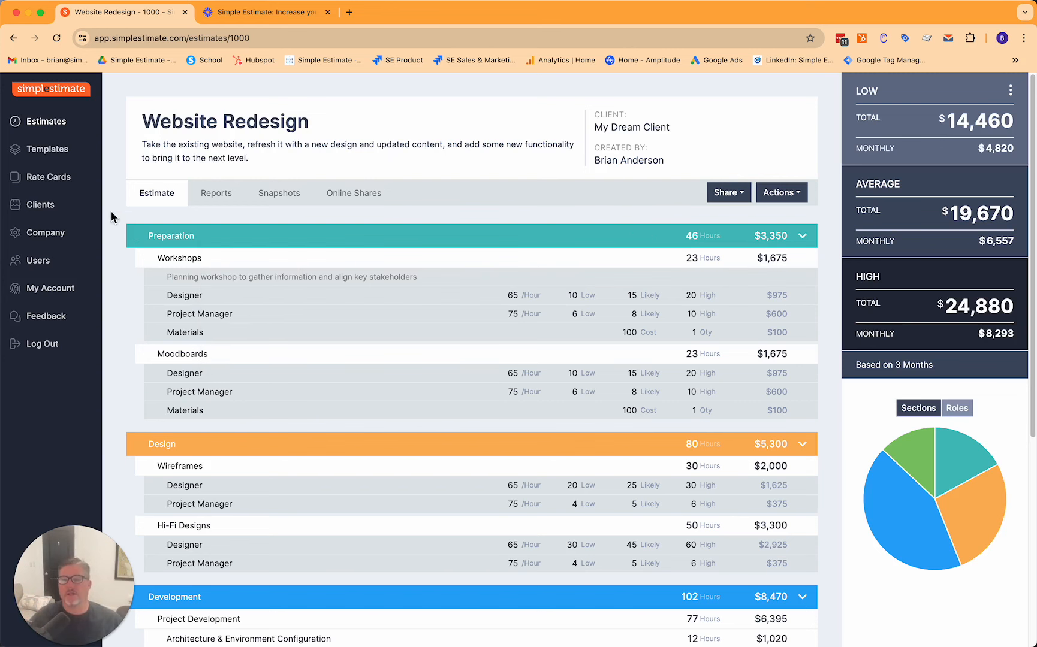
mouse_move(328, 234)
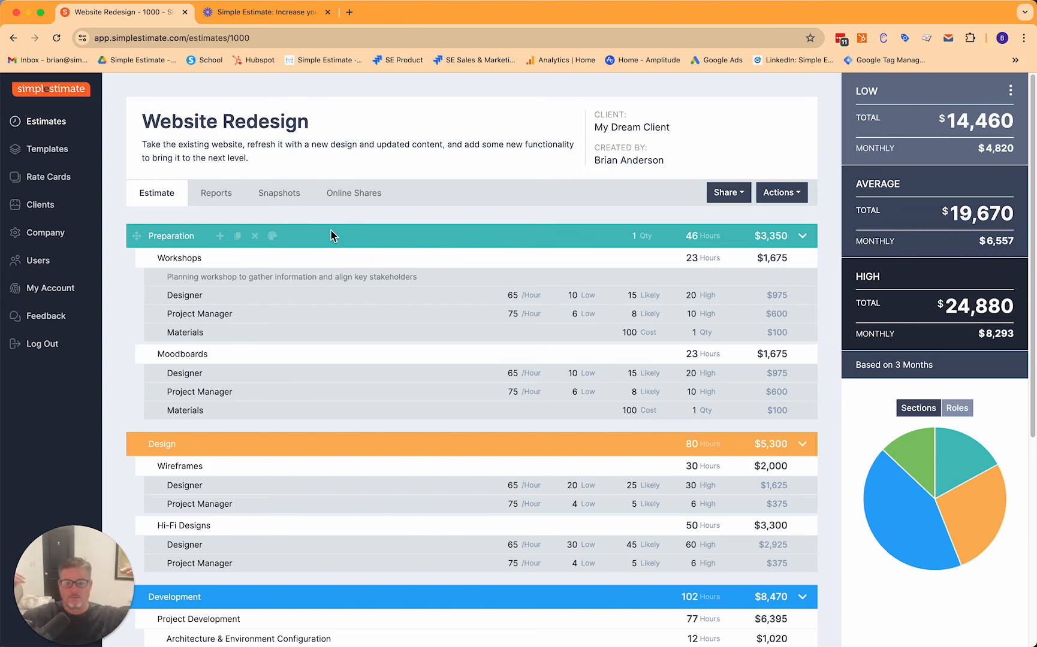
mouse_move(697, 236)
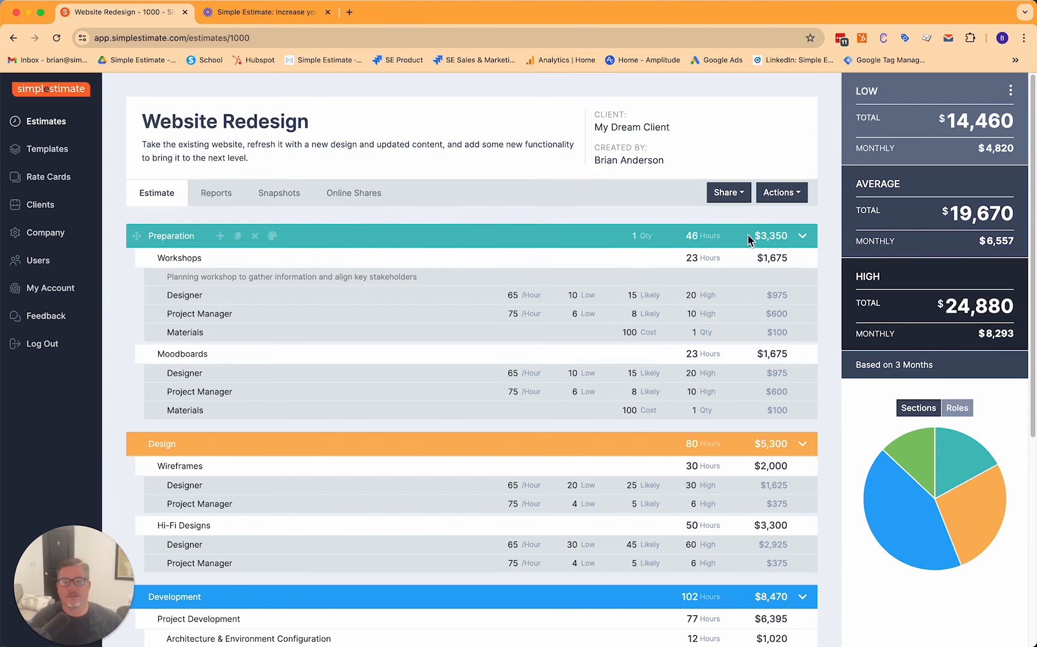
mouse_move(194, 251)
mouse_move(174, 236)
click(233, 330)
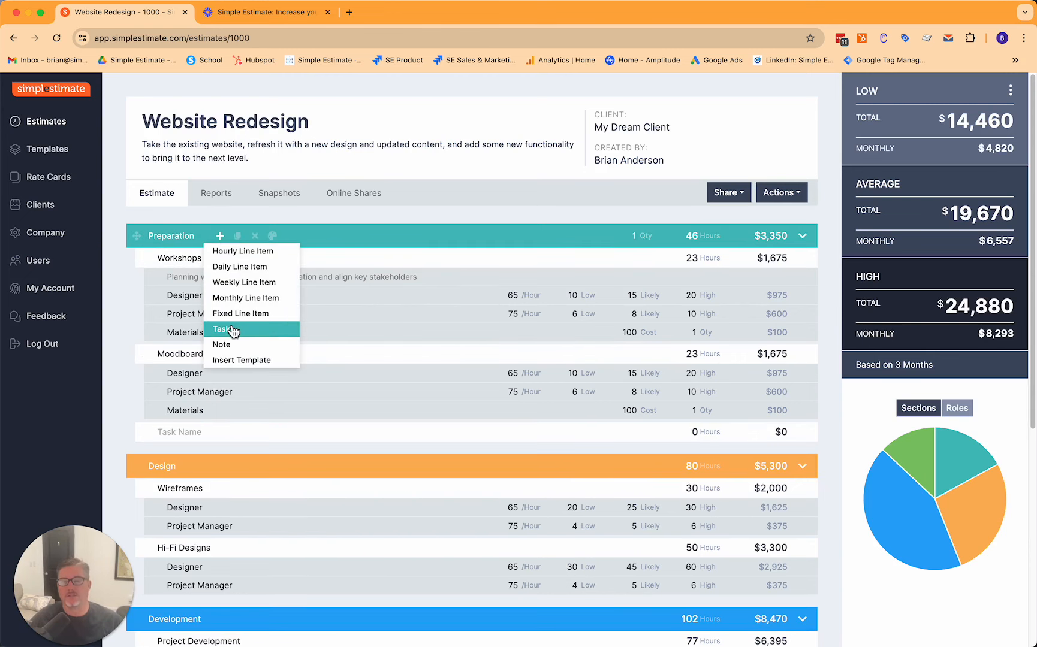
drag(144, 433, 135, 233)
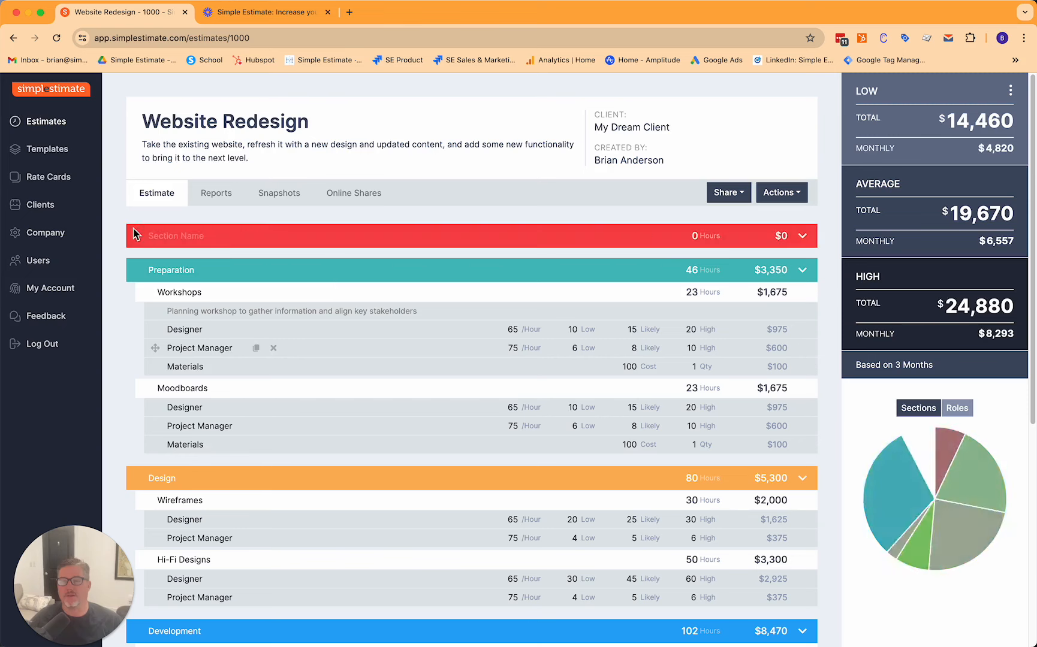
click(264, 236)
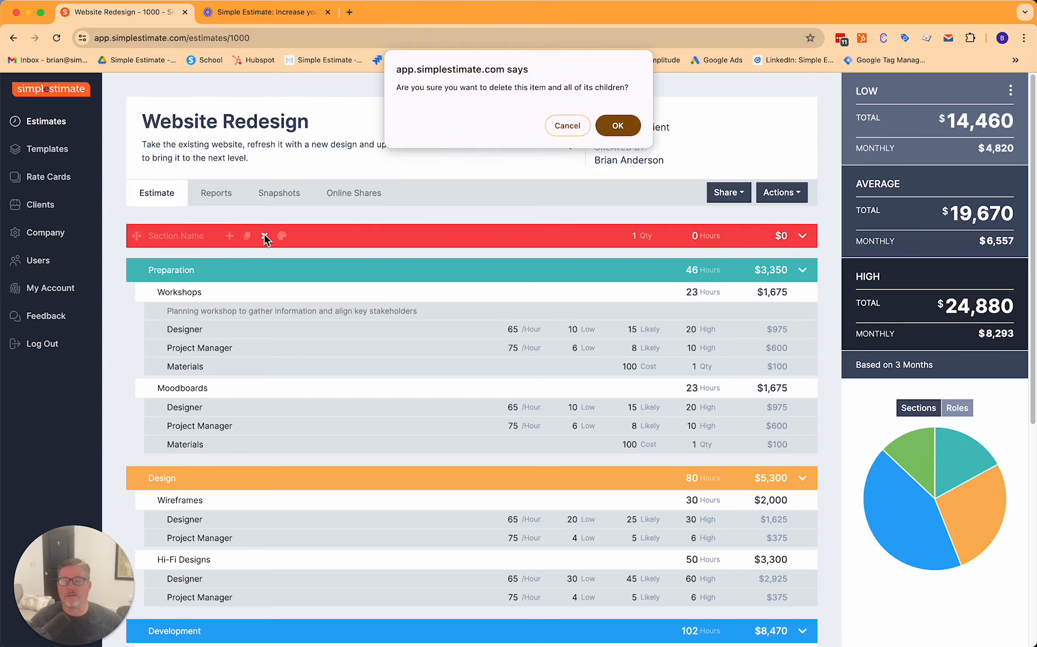
click(616, 127)
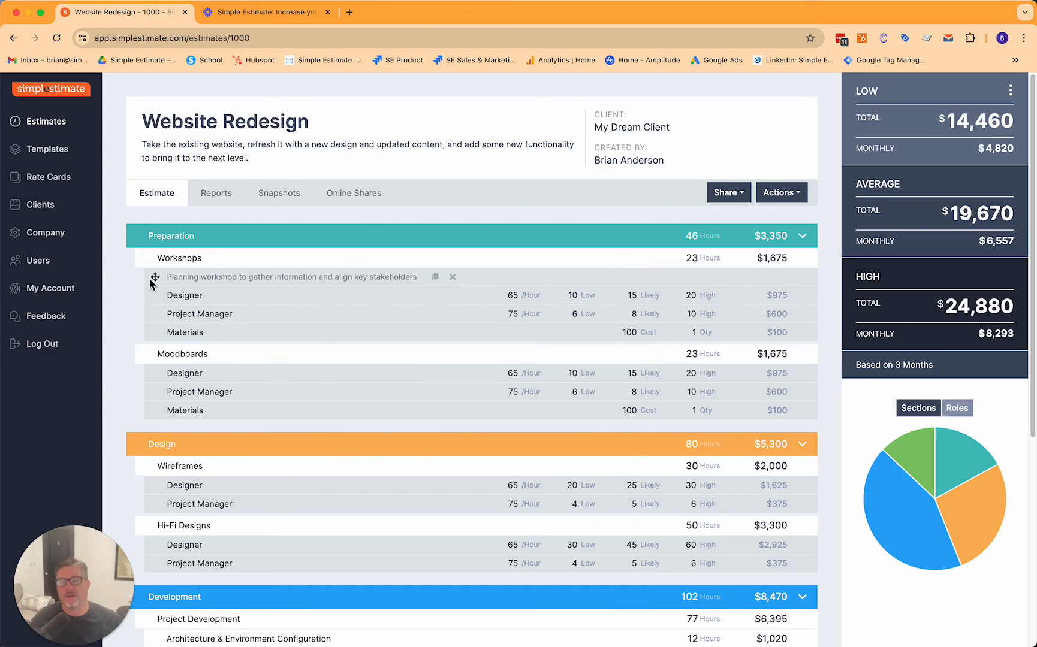
Set the Designer's High hours in the Workshops task to 24.
click(208, 270)
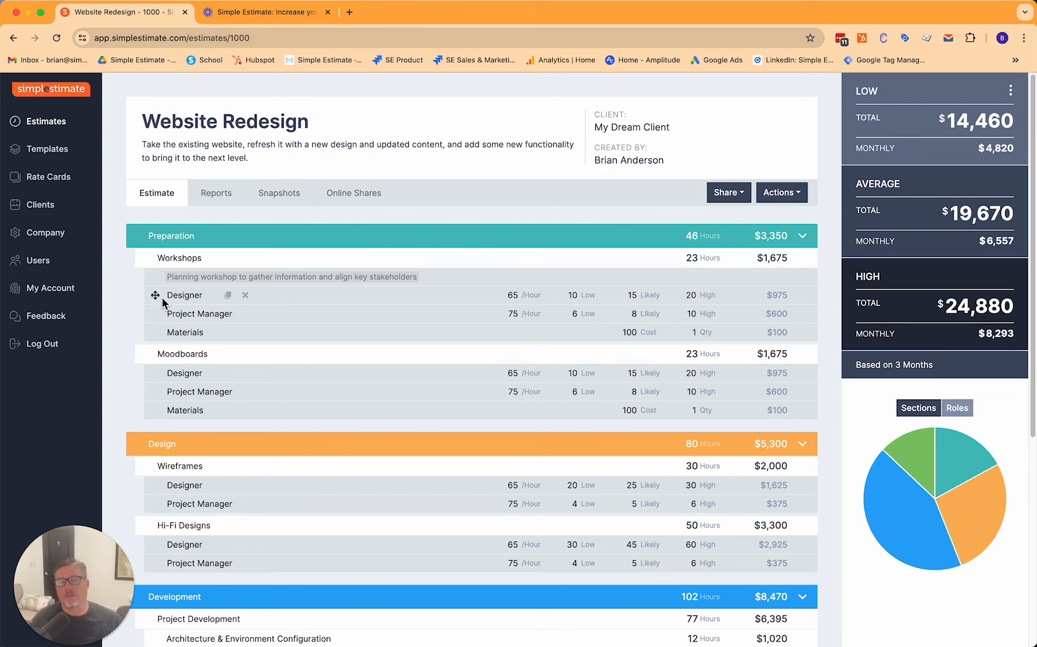
click(227, 258)
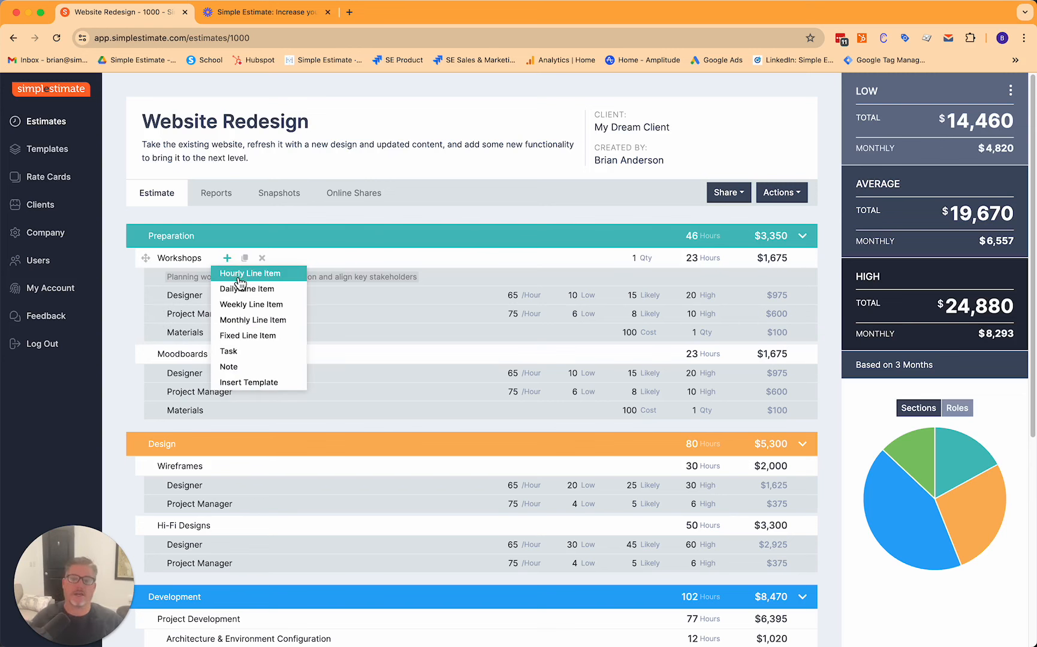
click(187, 294)
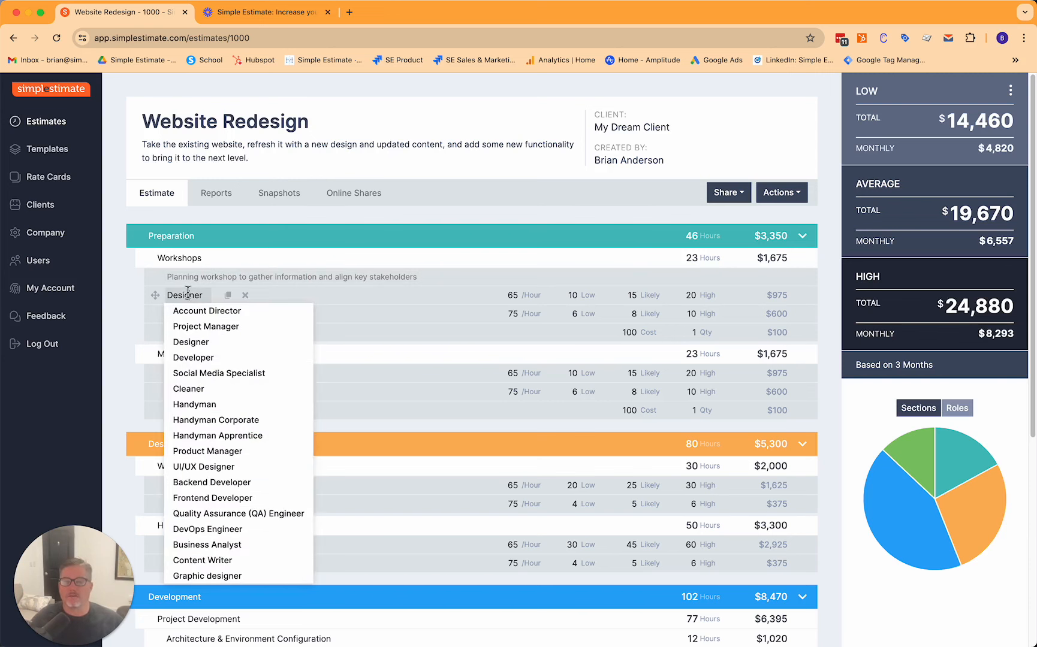
click(505, 292)
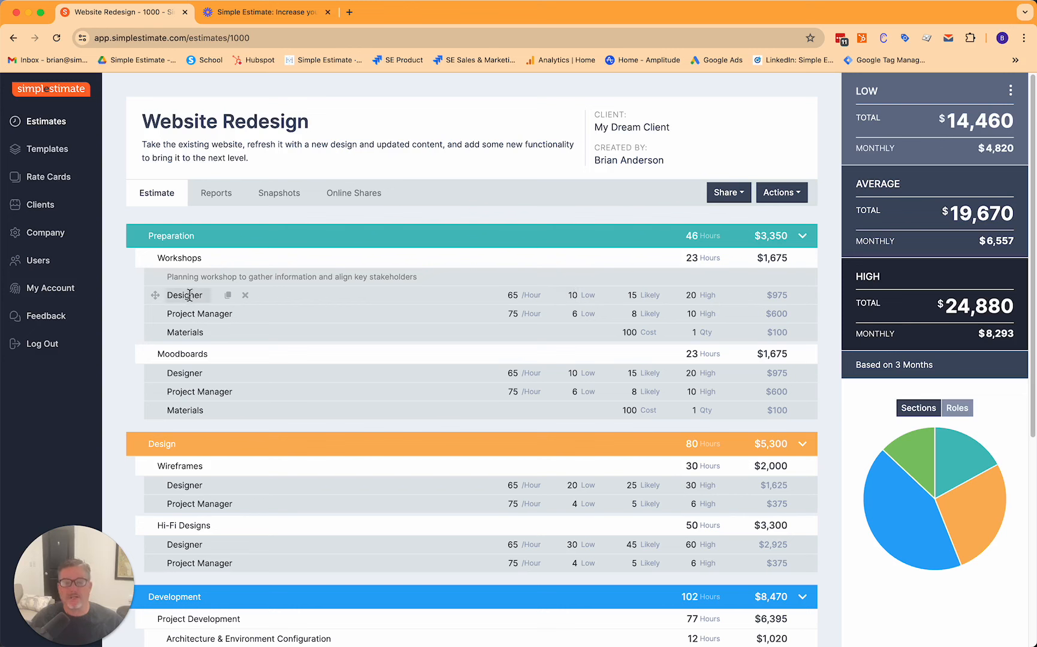
click(227, 258)
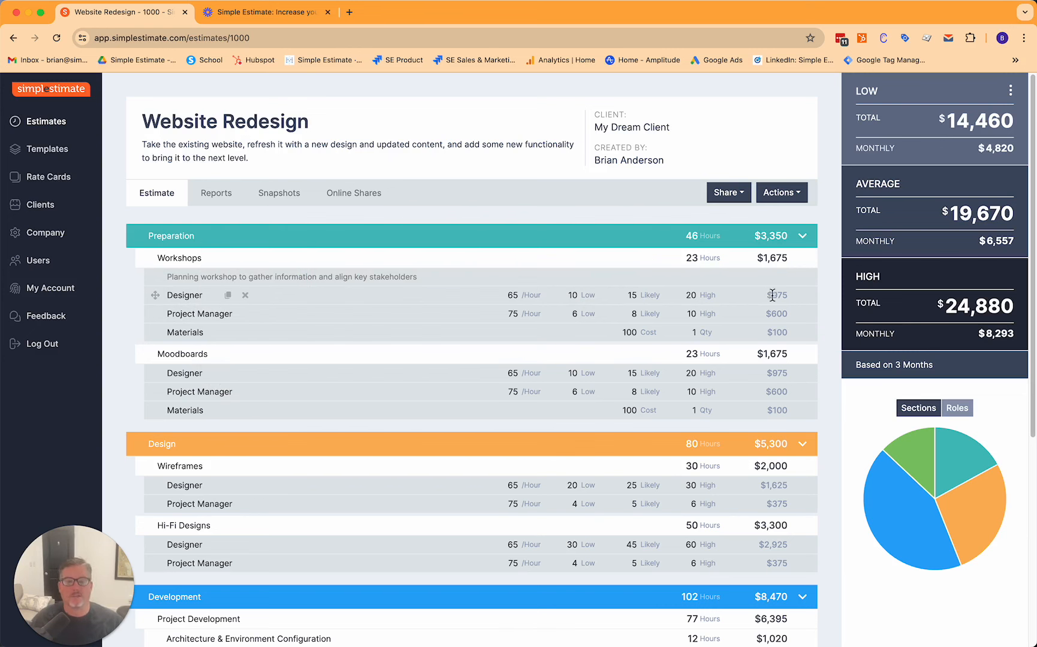
drag(697, 296, 685, 297)
text(24)
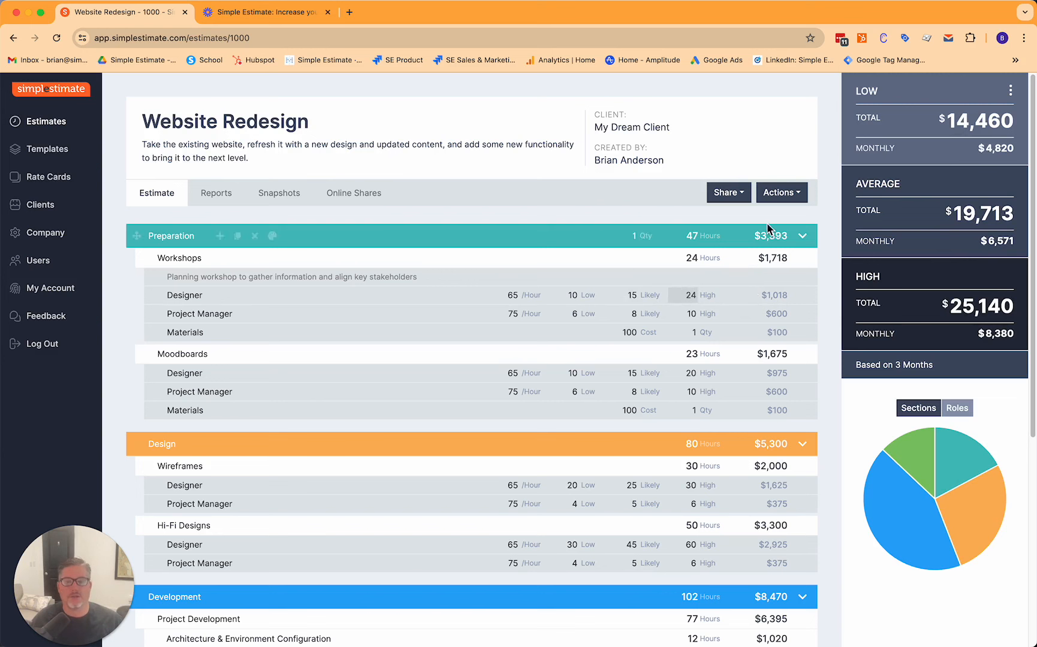
Set the Workshops task's Materials quantity to 2.
double_click(182, 329)
click(228, 259)
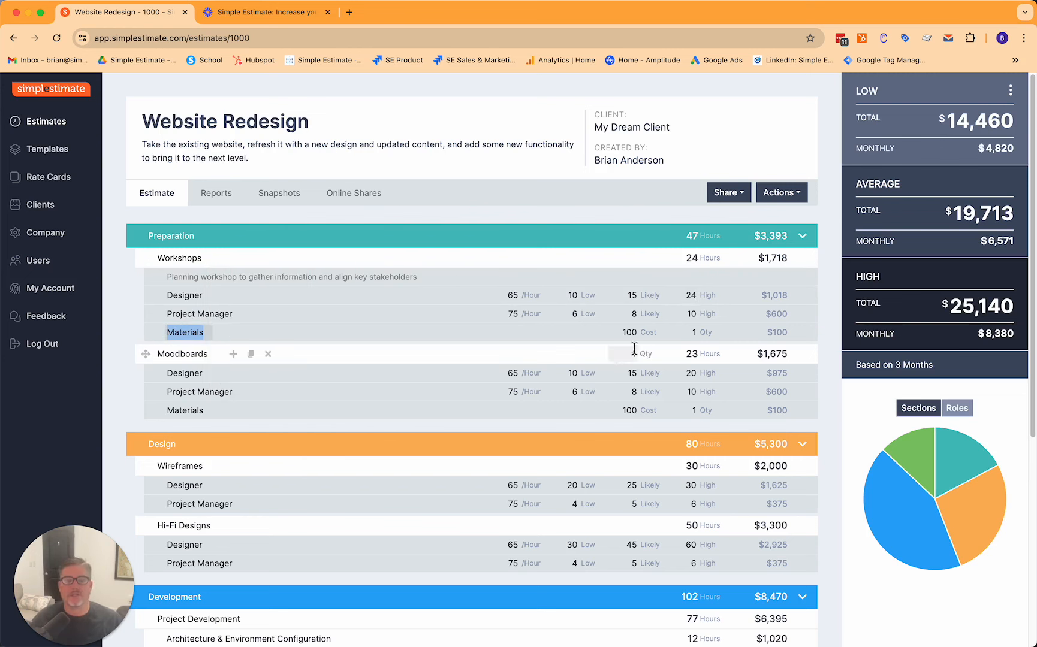
click(693, 333)
text(2)
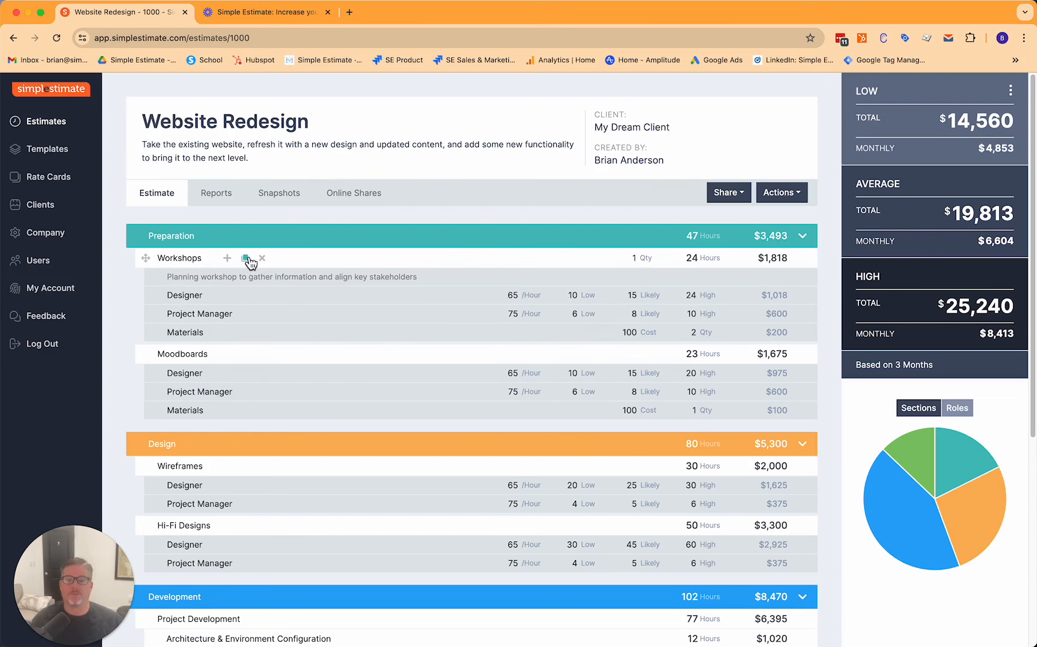
Duplicate the Workshops task and name the two copies Workshops #1 and Workshops #2.
click(246, 259)
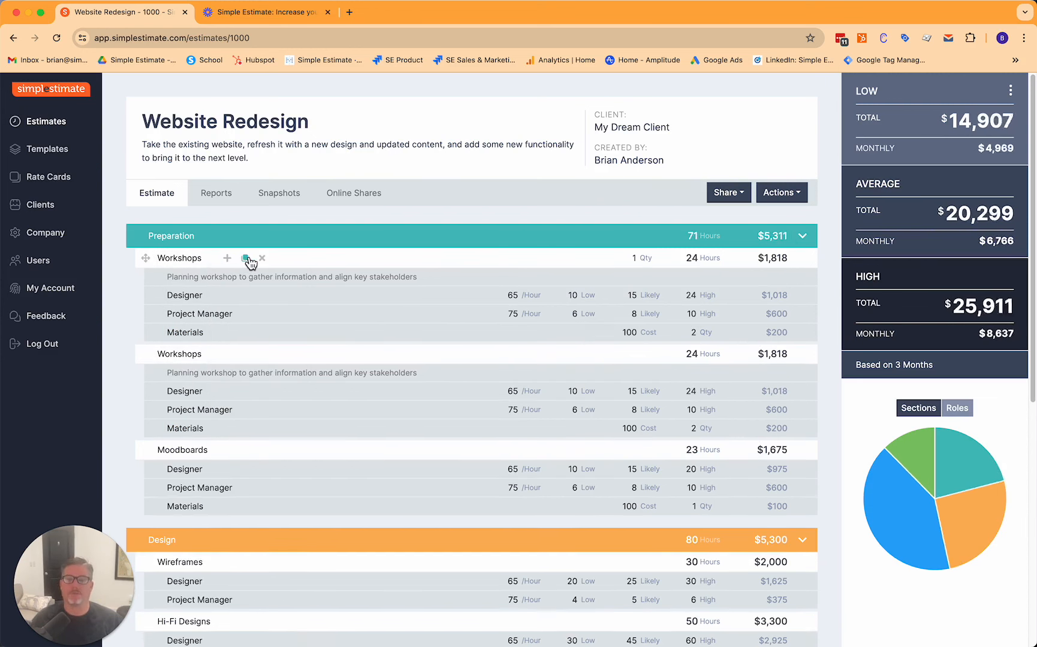
click(217, 357)
text(@)
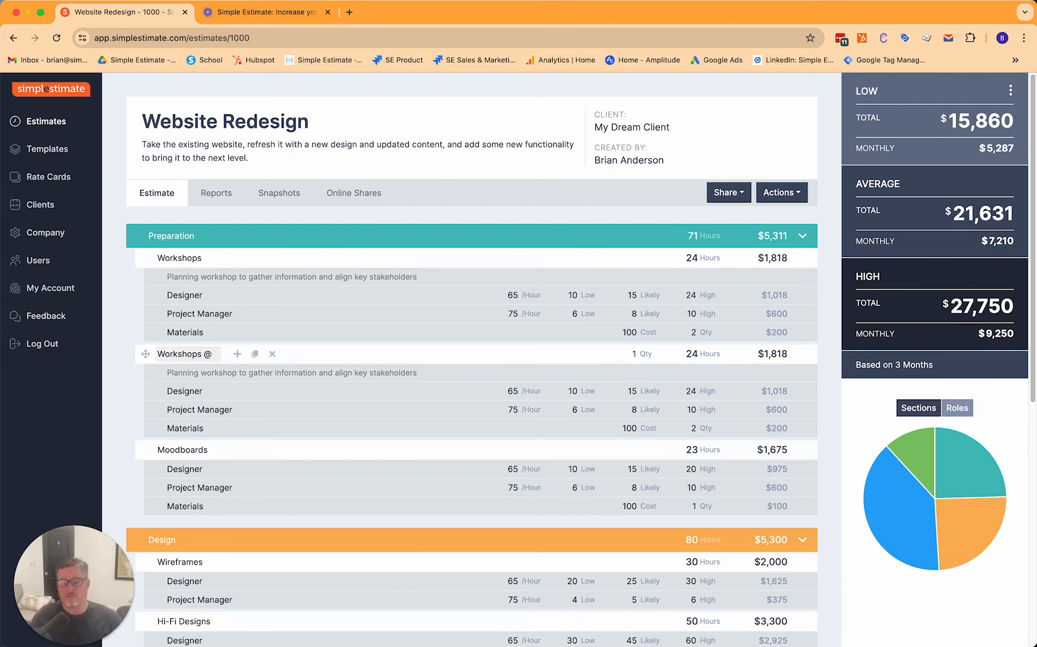
key(BackSpace)
text(#2)
click(118, 329)
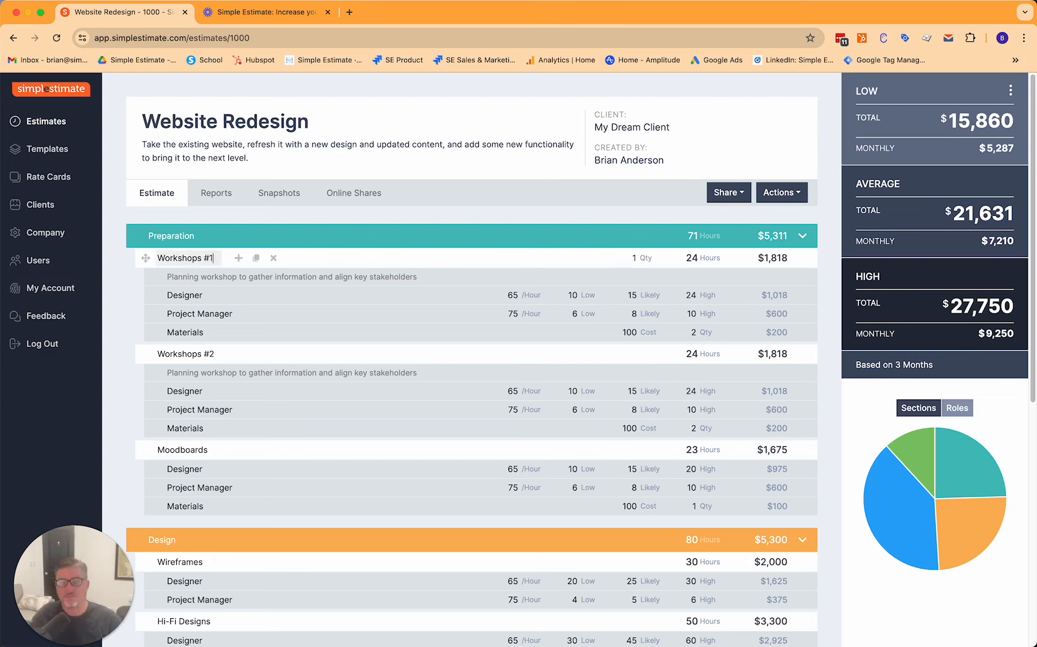
Add a task named Workshops at the top of Preparation and nest Workshops #1 and #2 under it.
click(222, 237)
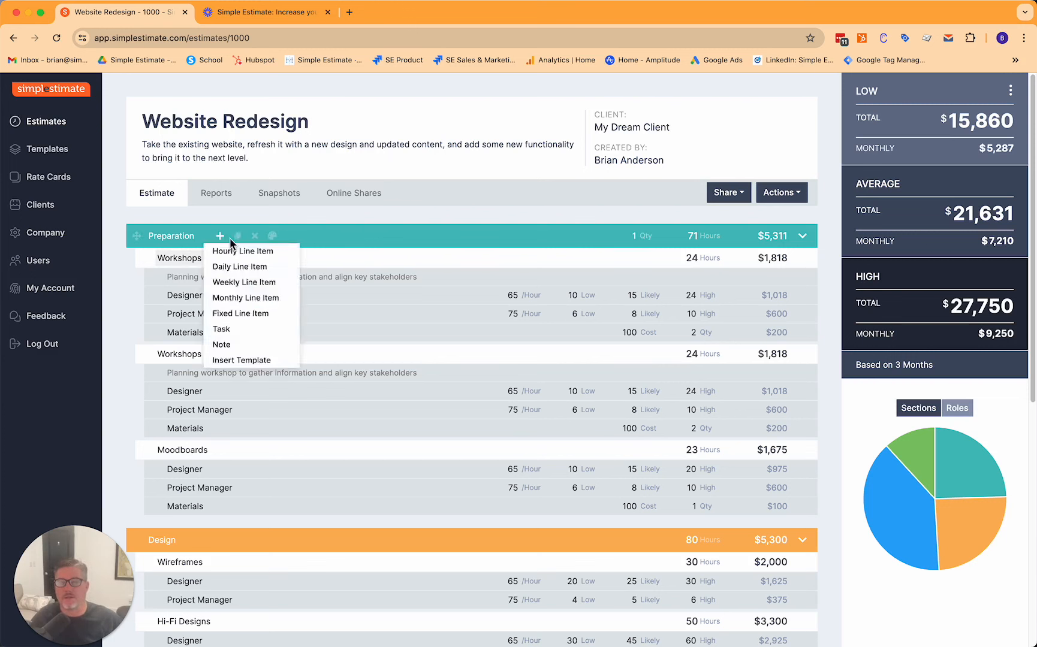
click(245, 331)
drag(141, 526, 167, 259)
click(168, 259)
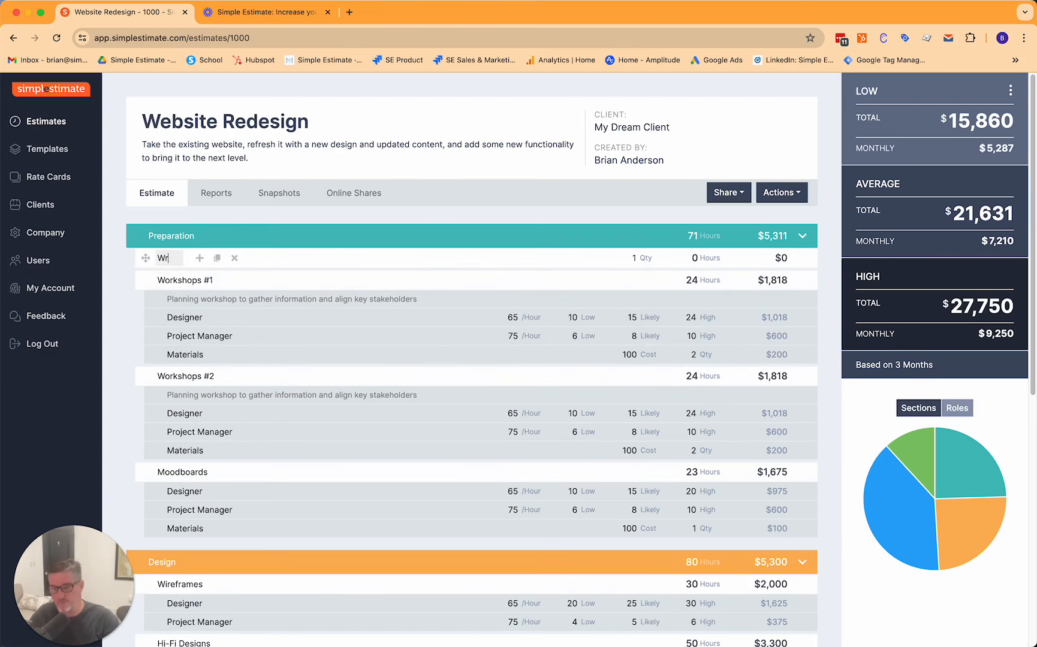
text(Workshops)
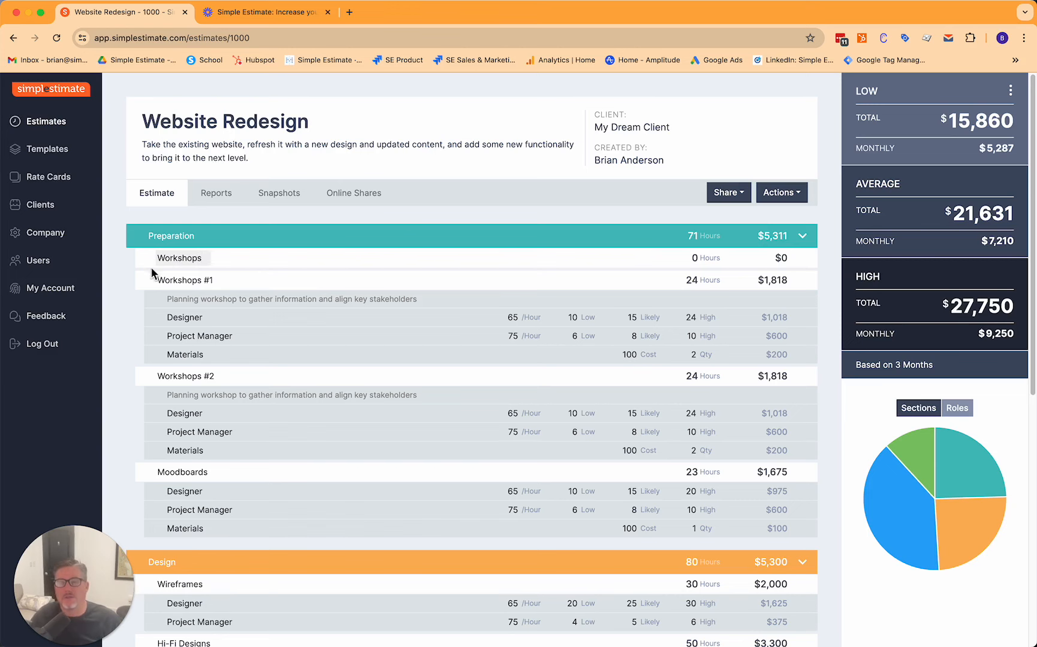
mouse_move(145, 280)
mouse_down()
mouse_move(150, 268)
mouse_move(144, 282)
mouse_up()
mouse_move(144, 378)
mouse_down()
mouse_move(145, 393)
mouse_move(150, 274)
mouse_move(152, 388)
mouse_up()
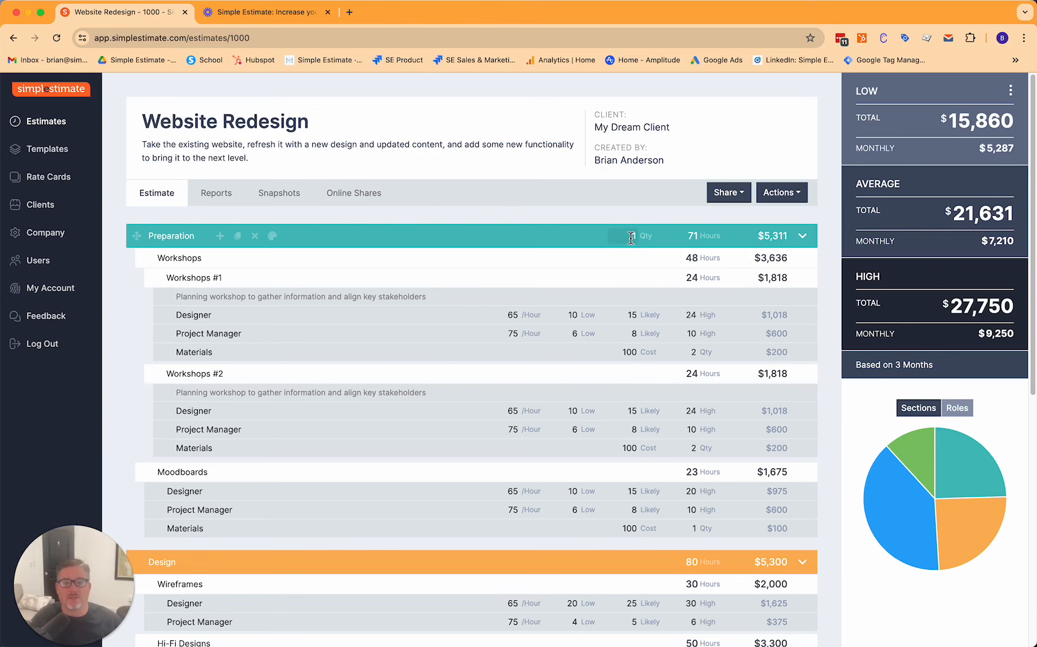
Try a quantity of 3 on the Workshops group task, then reset it to 1.
click(643, 258)
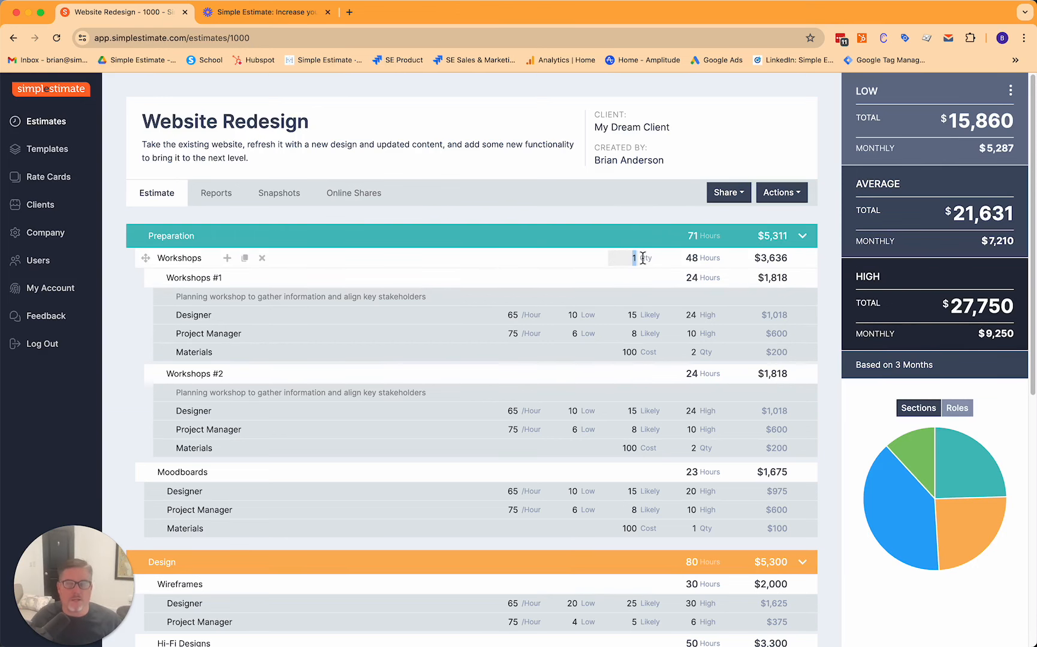
text(3)
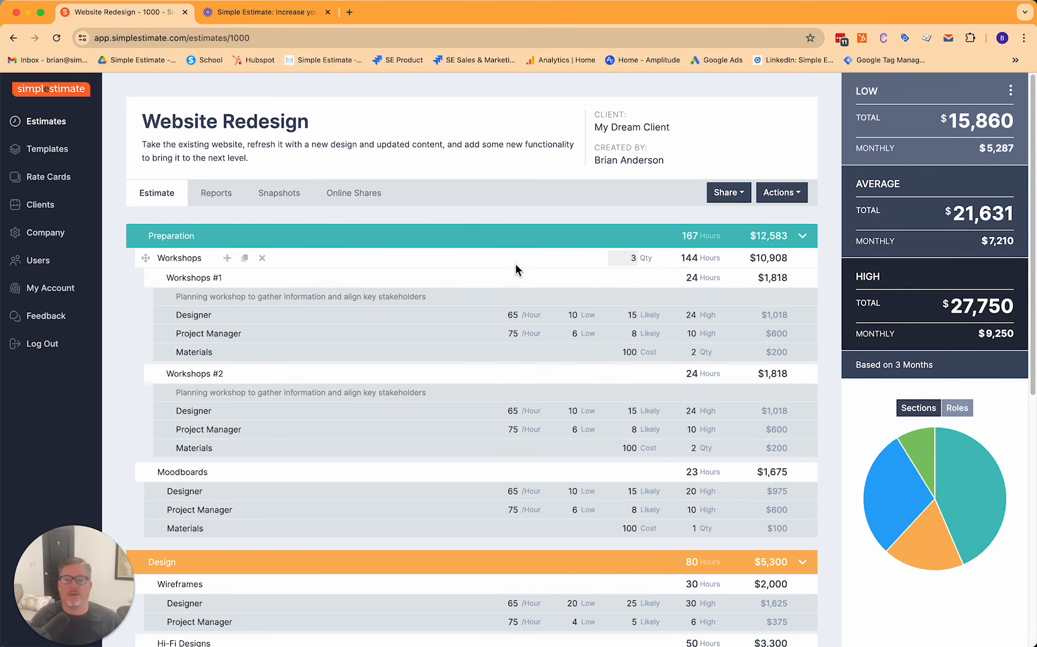
click(515, 270)
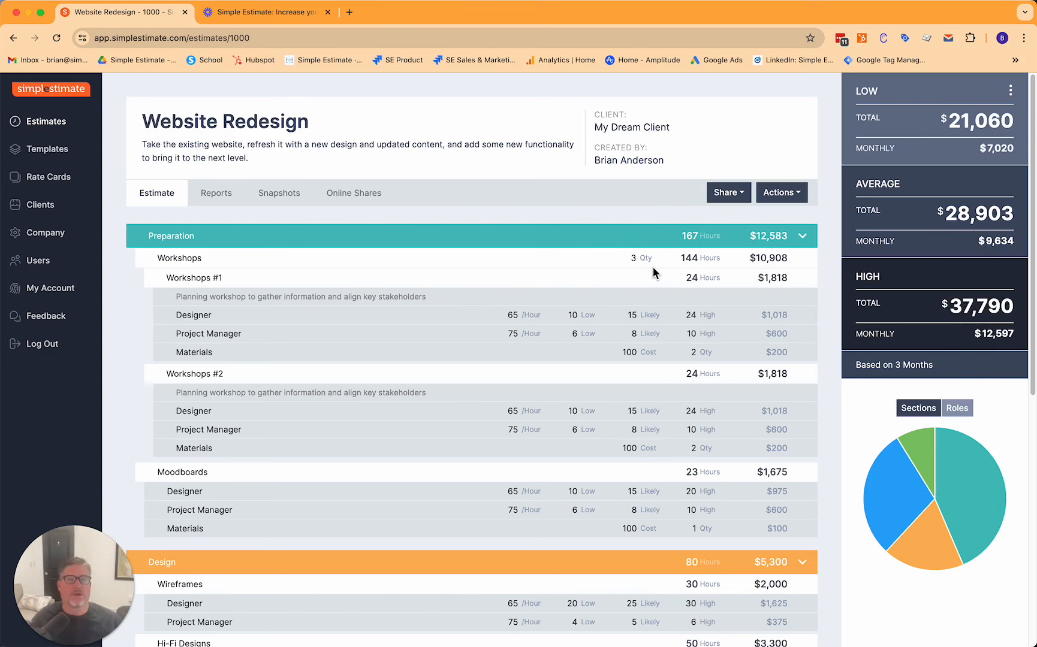
click(634, 257)
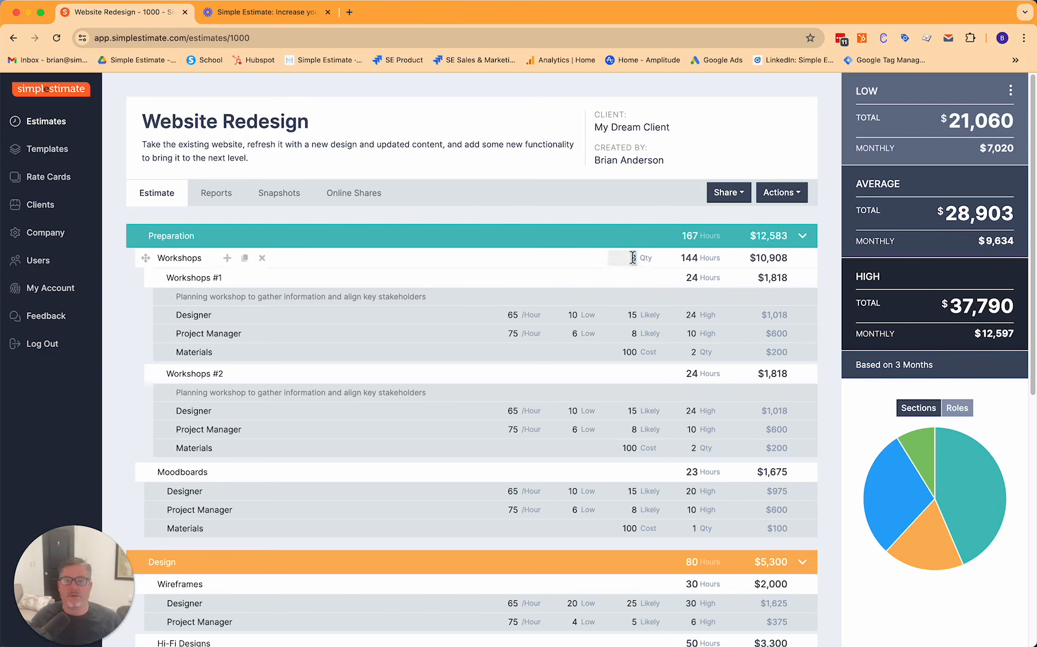
text(1)
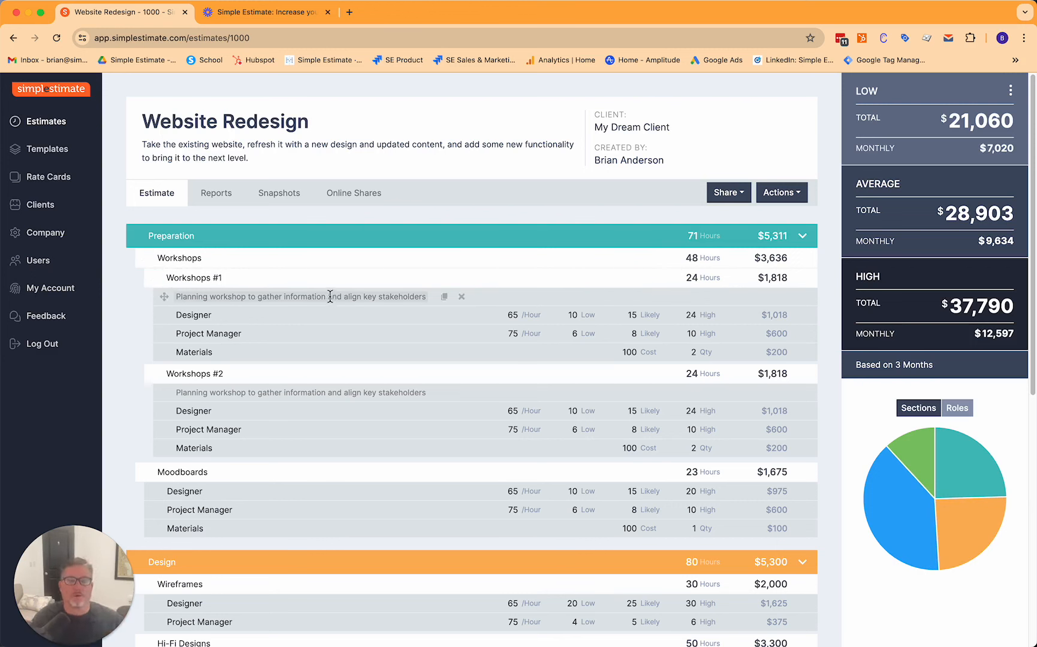
scroll(376, 323, down, 10)
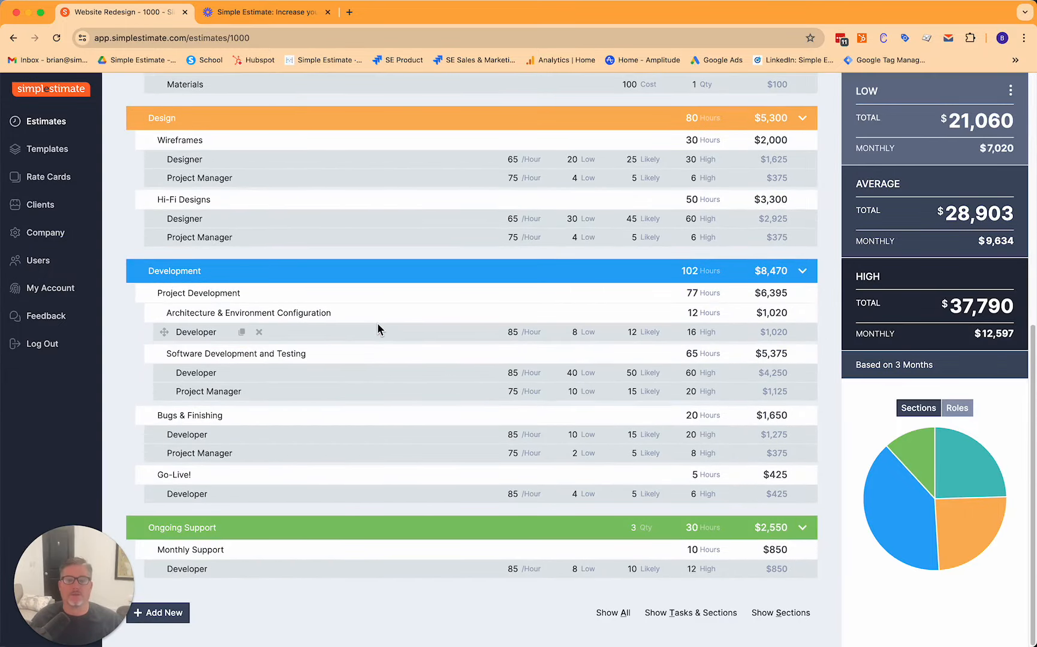
Start a new online share of the estimate with Show Total Price turned off, and expand the estimate detail options.
scroll(376, 322, up, 8)
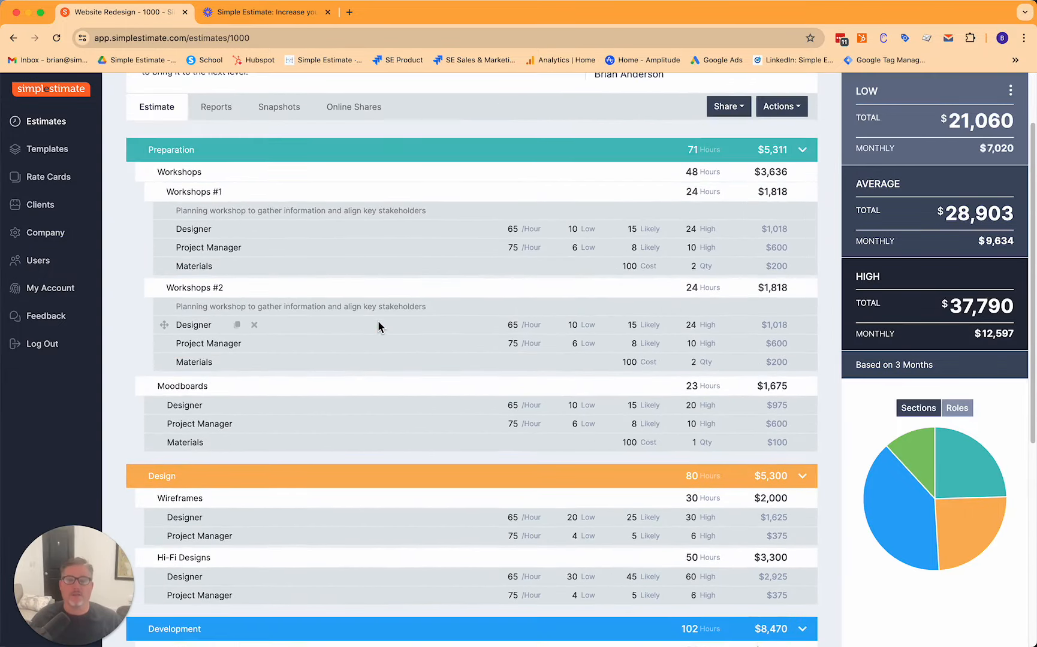
scroll(377, 323, up, 2)
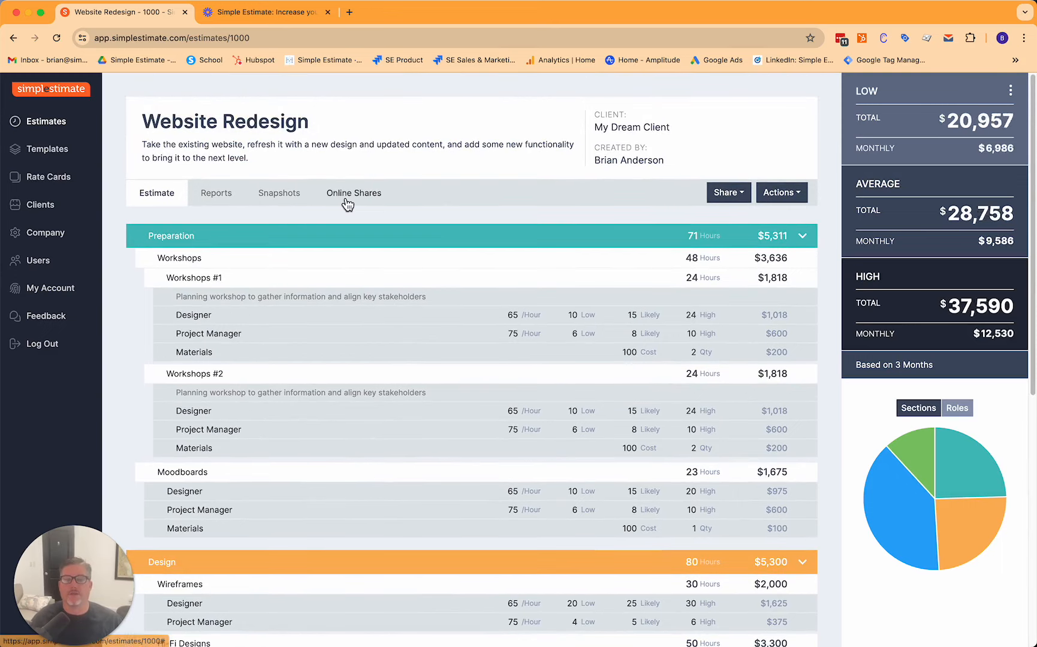
click(347, 204)
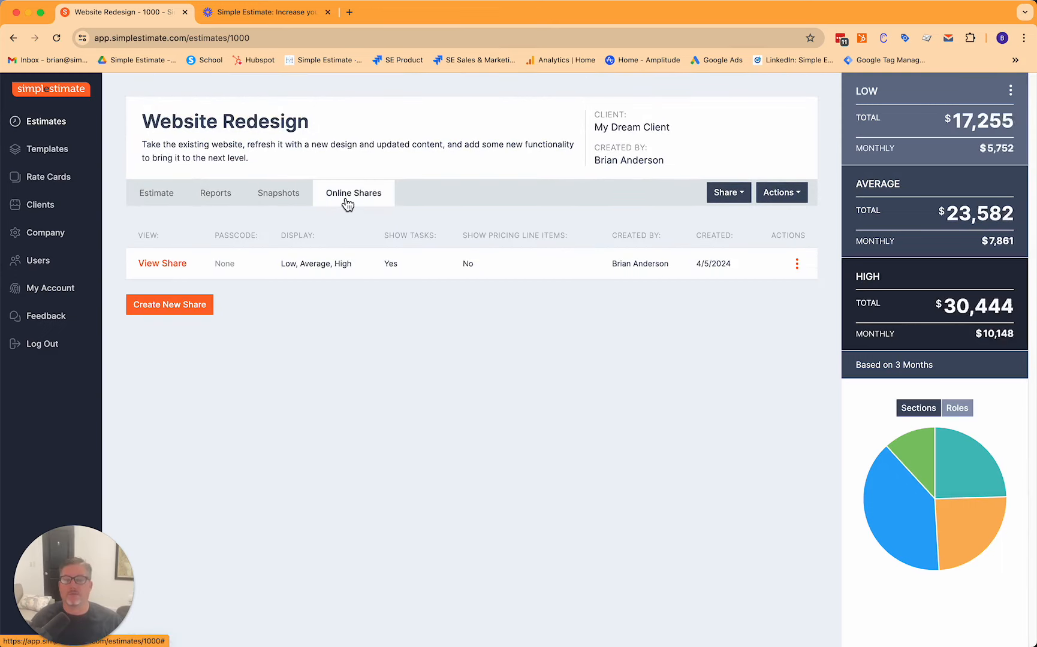
click(180, 309)
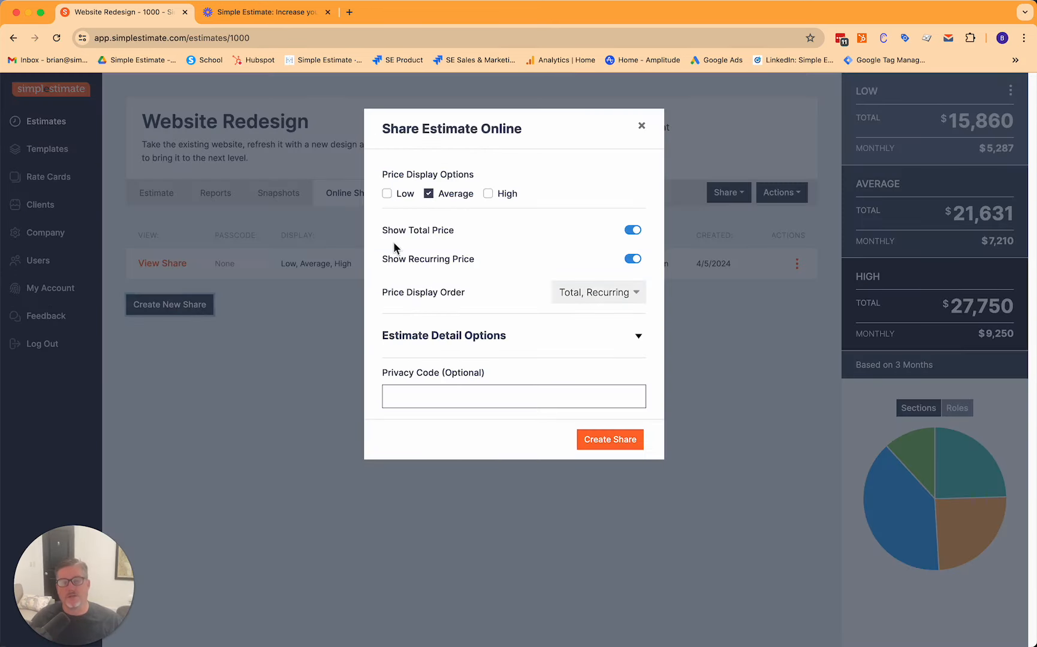
click(634, 232)
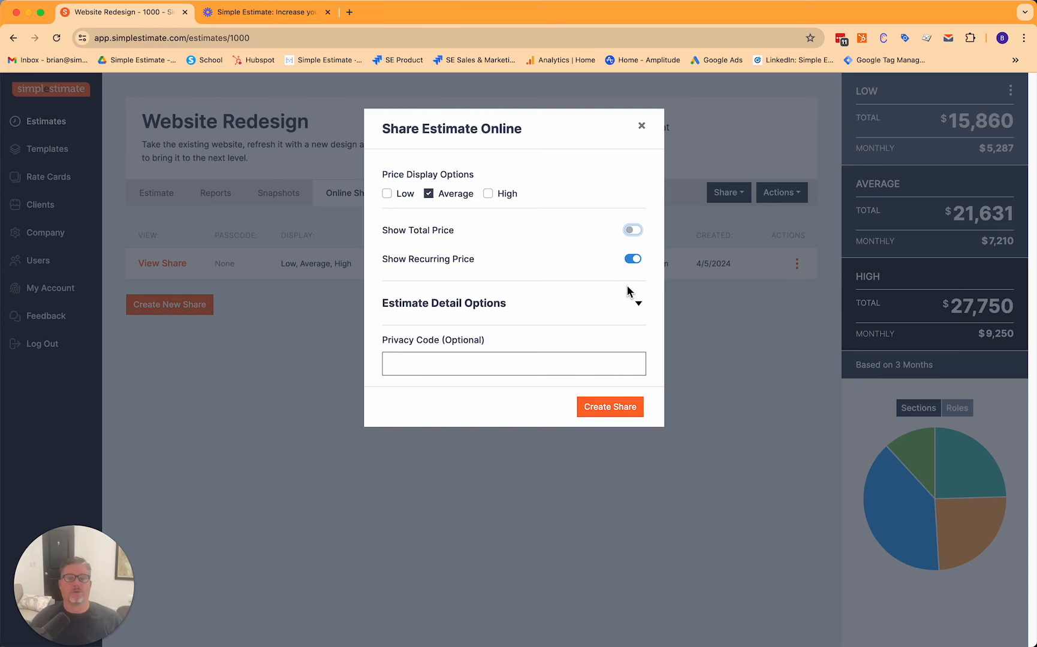
click(637, 304)
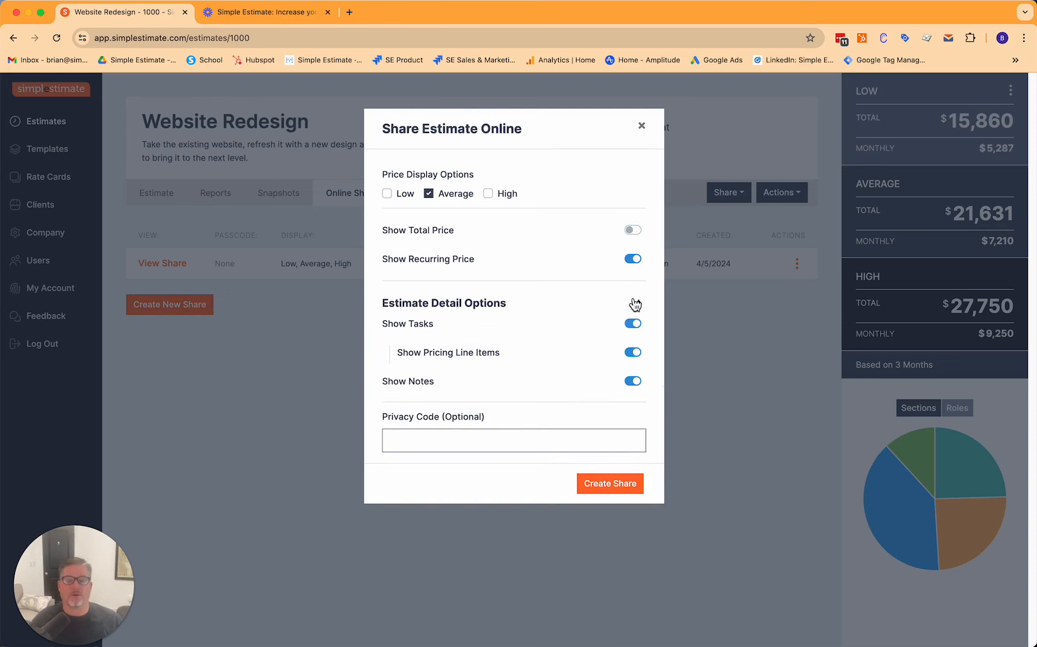
Turn off Show Pricing Line Items and Show Hours, set percentages to mix into pricing line items, and create the share.
click(631, 352)
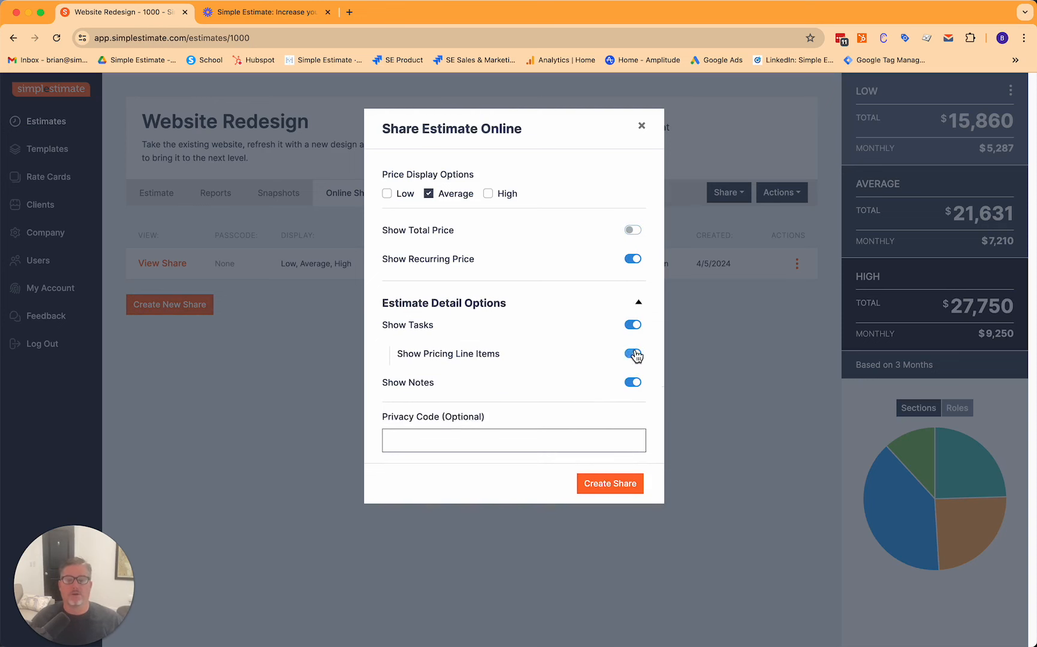
click(634, 388)
click(609, 422)
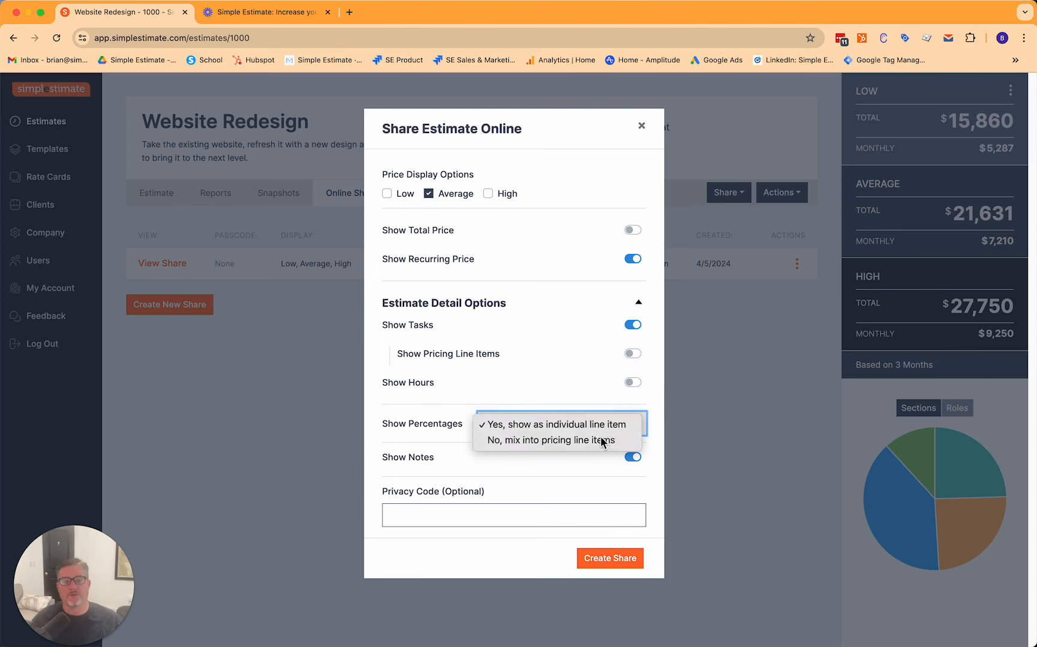
click(602, 441)
click(621, 560)
Scroll through the shared estimate page to review what the client will see.
click(412, 271)
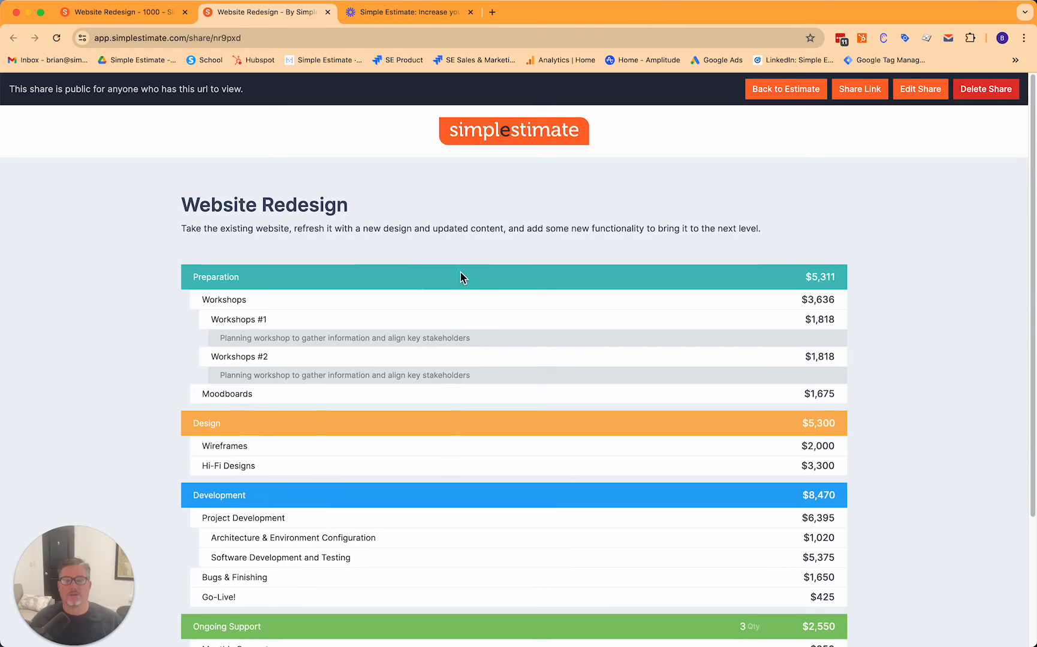
scroll(460, 273, down, 5)
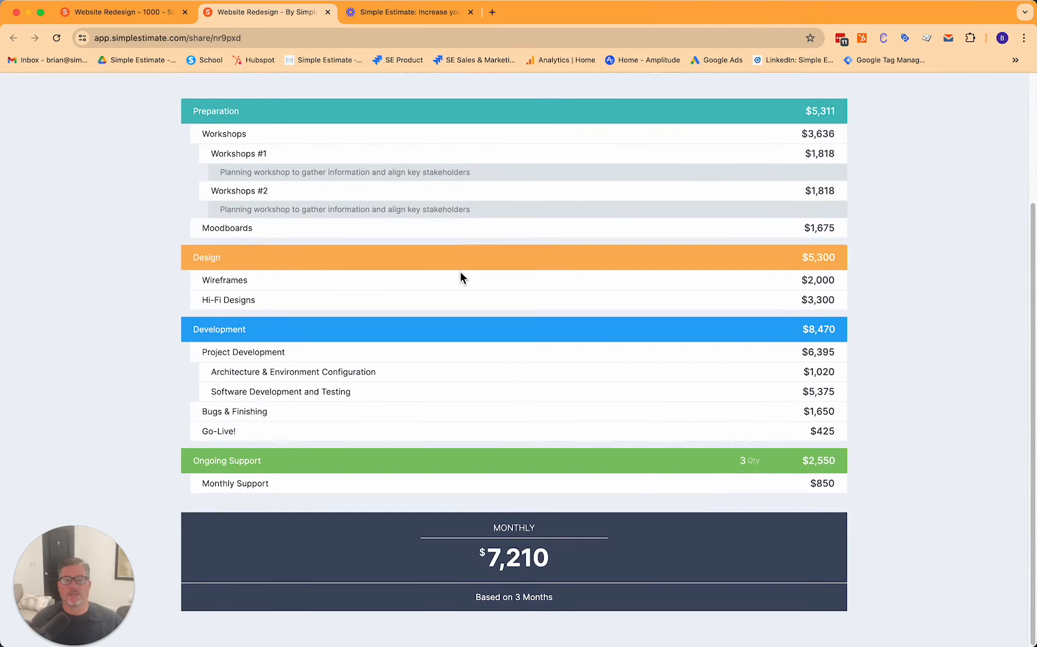
scroll(461, 277, up, 4)
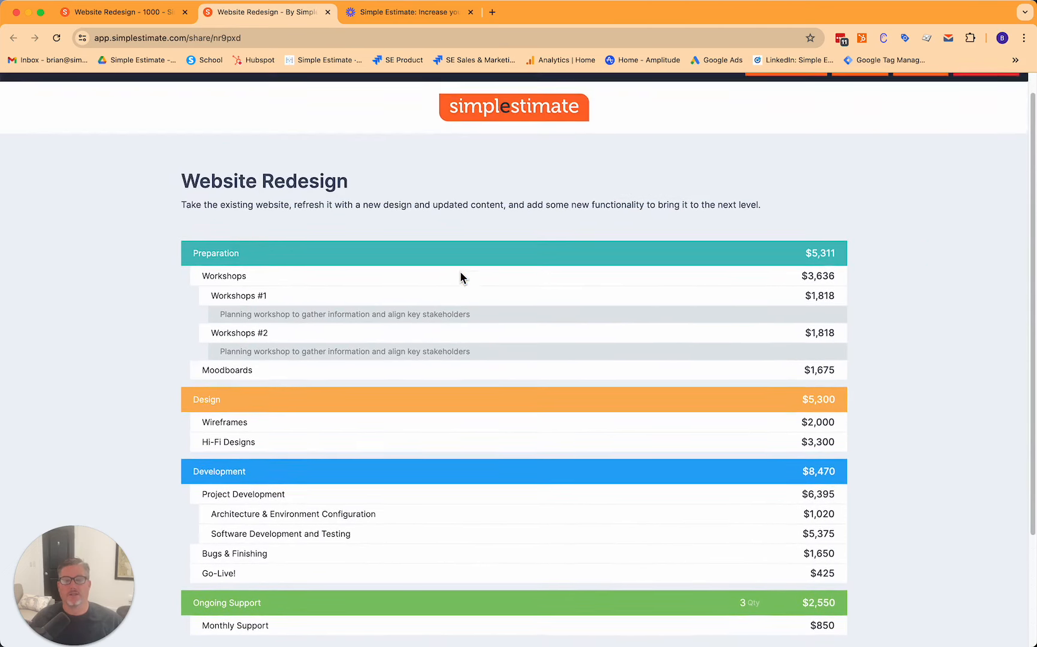
scroll(461, 277, up, 1)
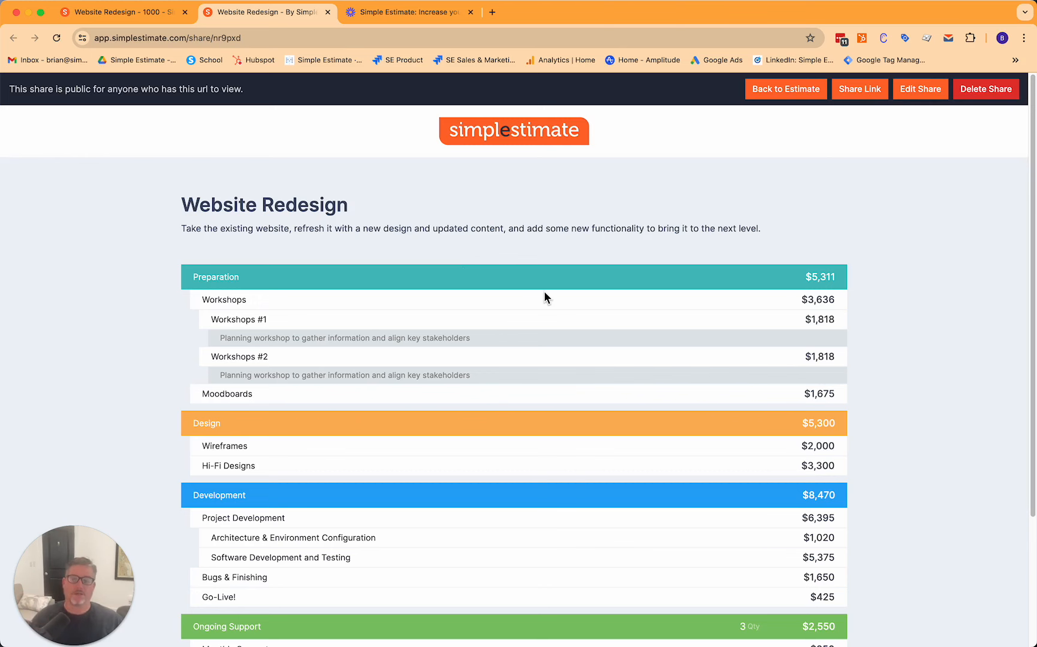
scroll(545, 297, down, 1)
scroll(544, 296, down, 3)
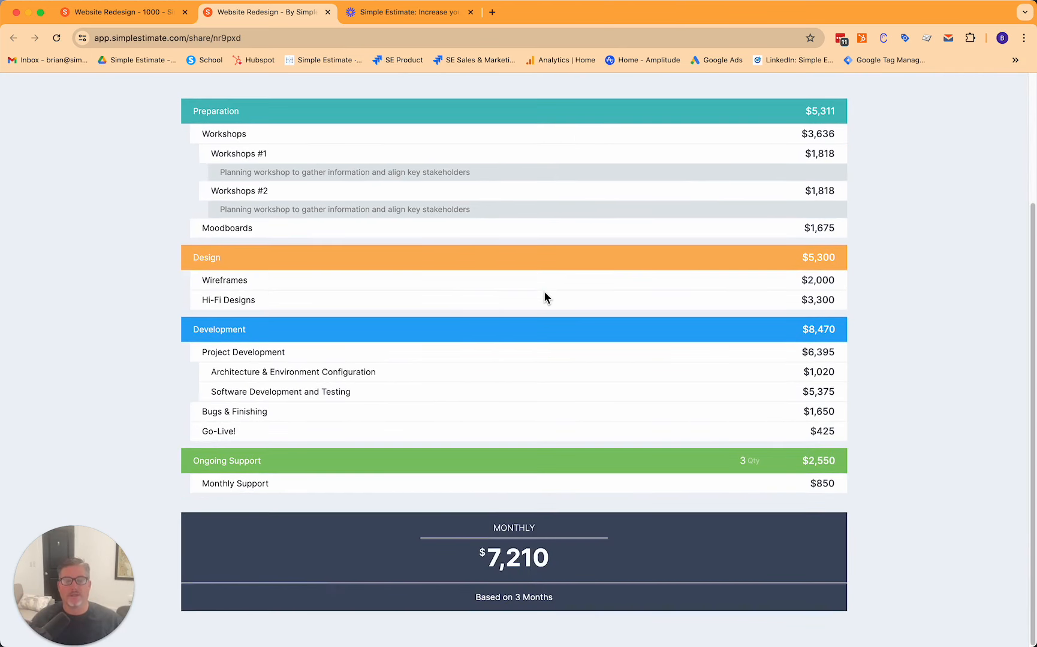
scroll(545, 288, up, 4)
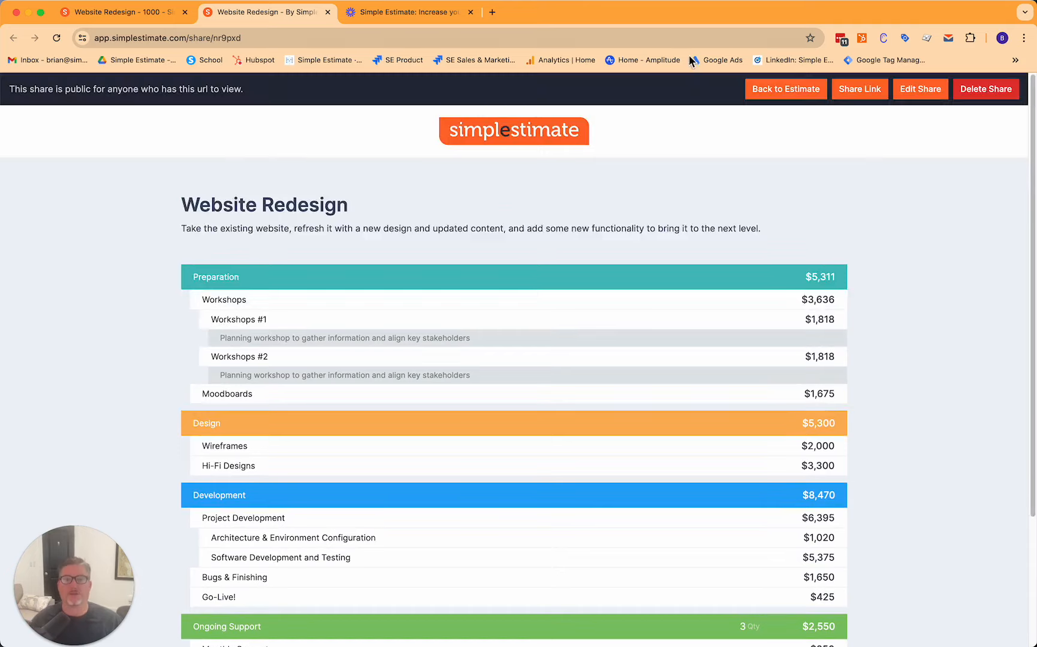
Return to the estimate and look through its Snapshots tab.
click(758, 93)
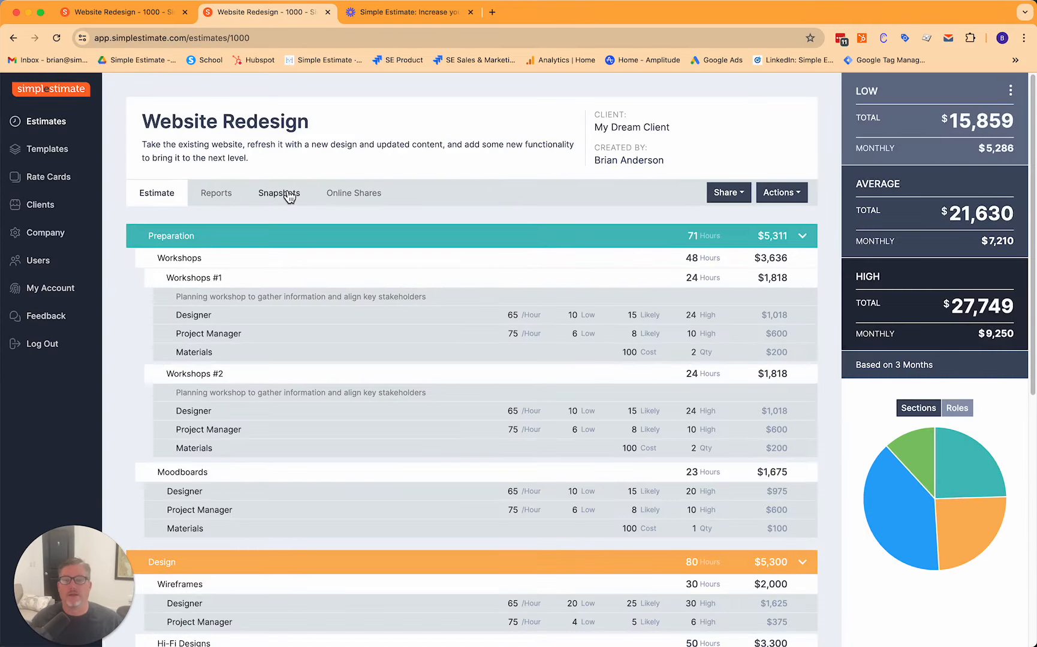
click(283, 195)
click(196, 304)
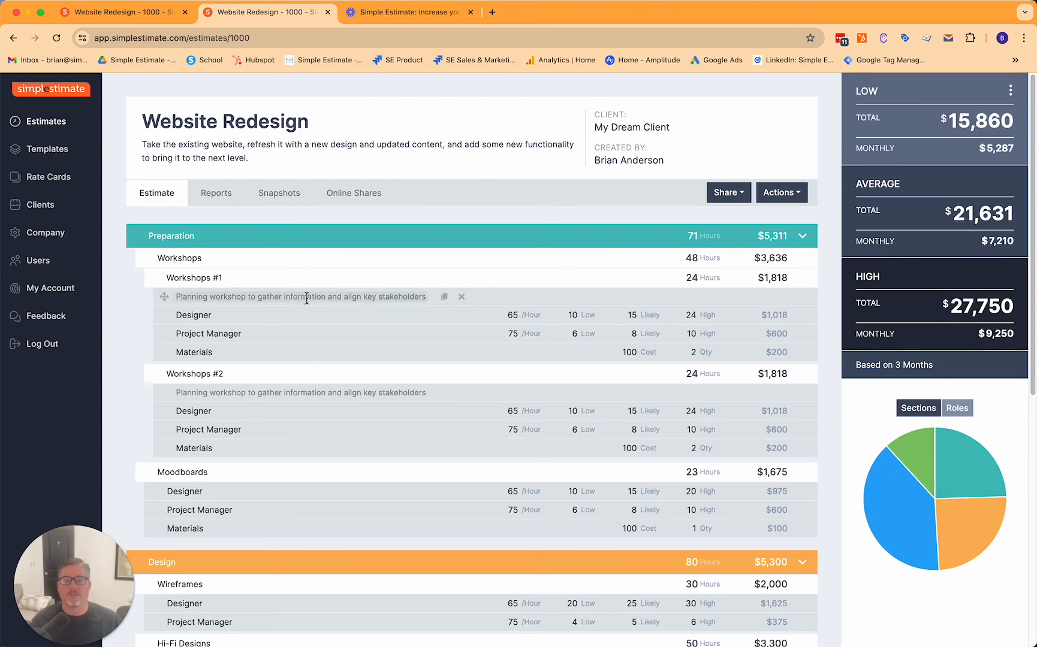
click(277, 193)
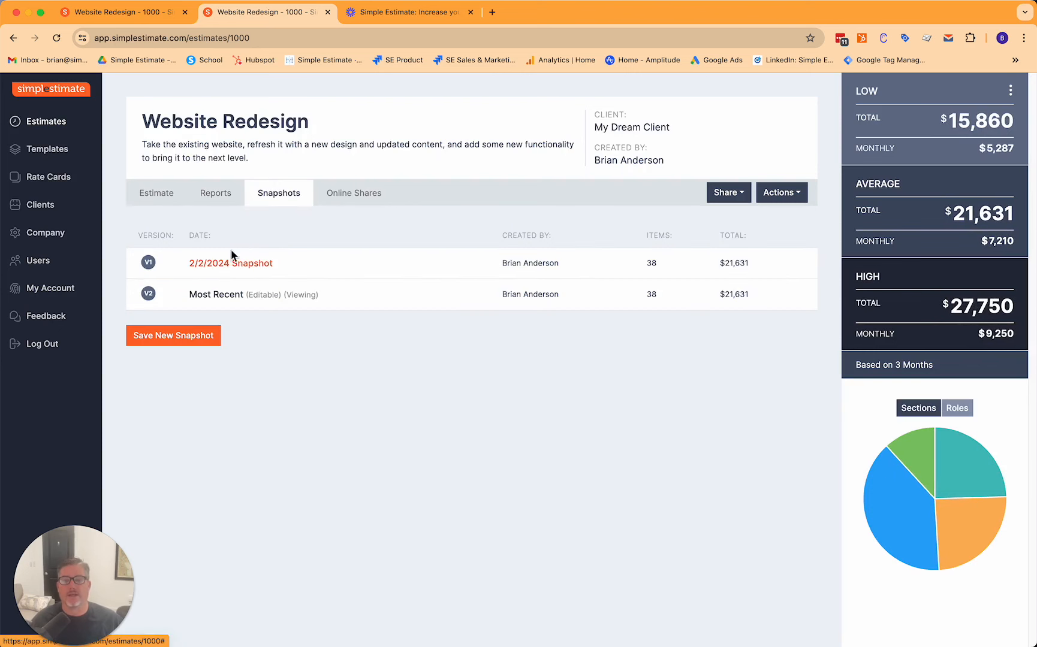
click(153, 200)
click(248, 278)
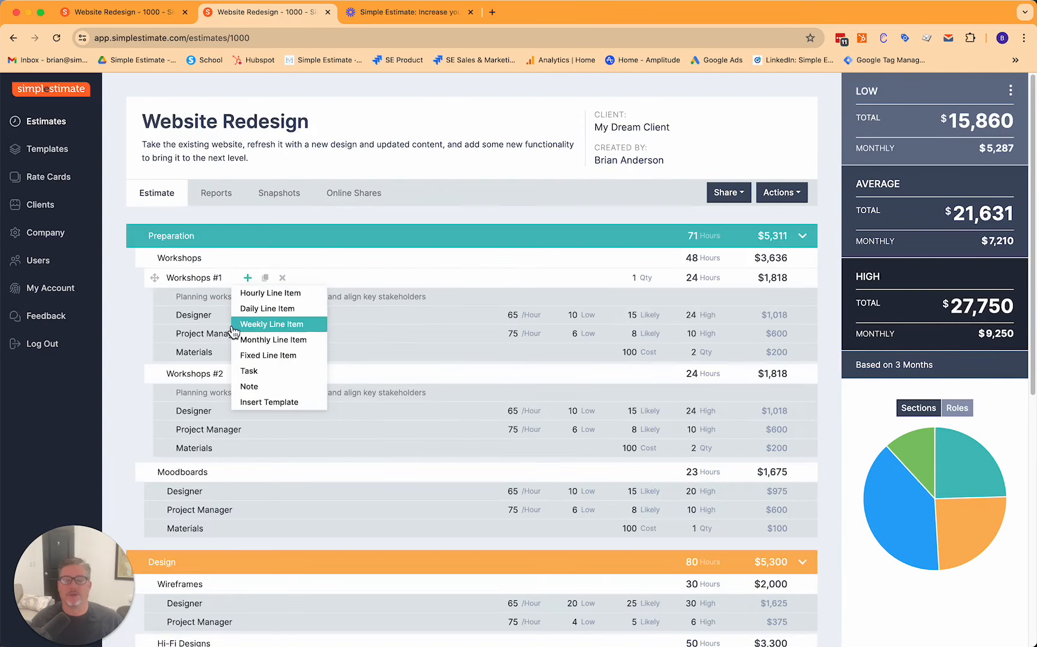
click(357, 200)
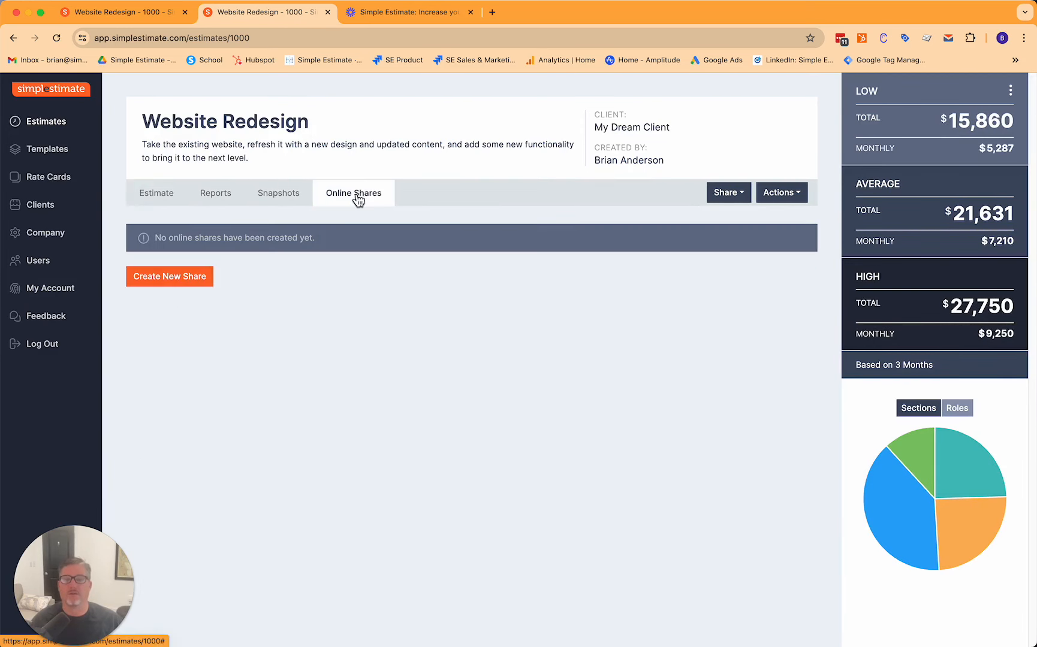
click(179, 279)
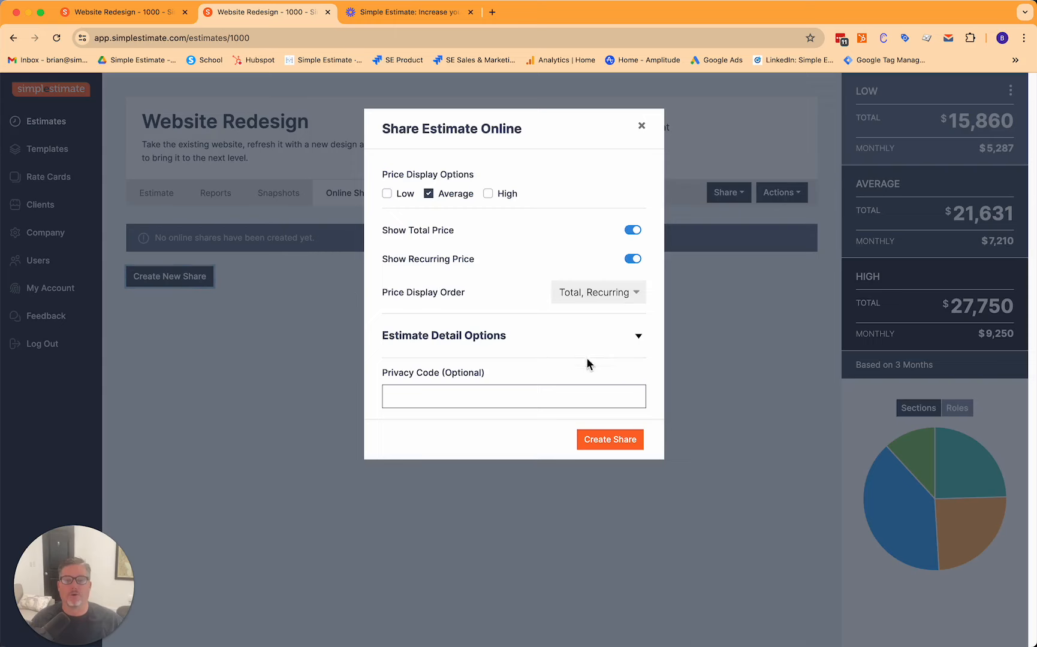
click(642, 126)
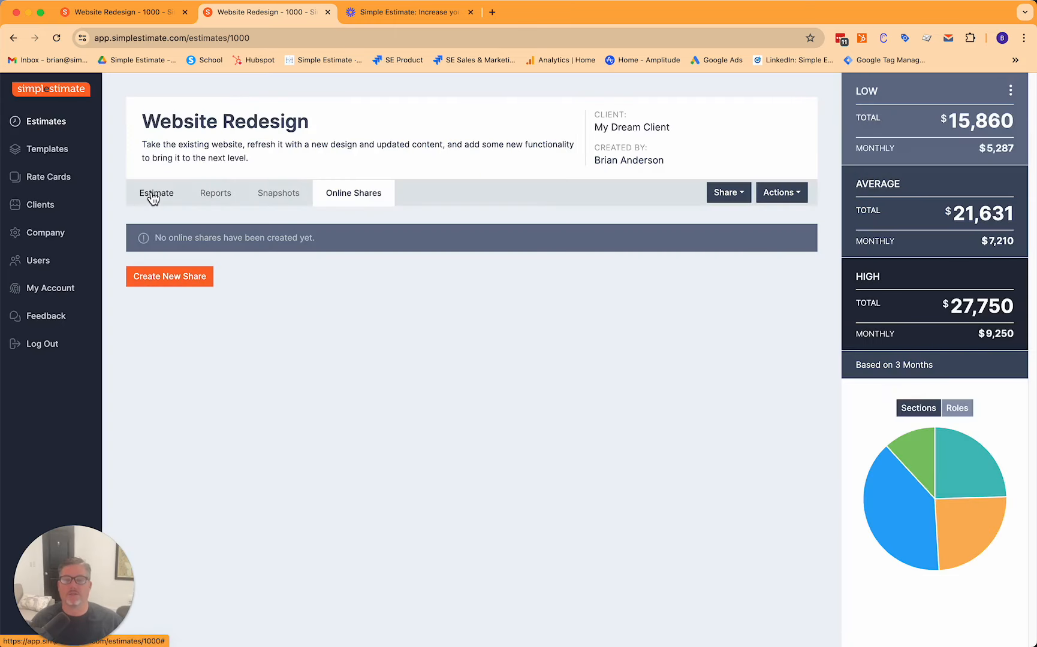